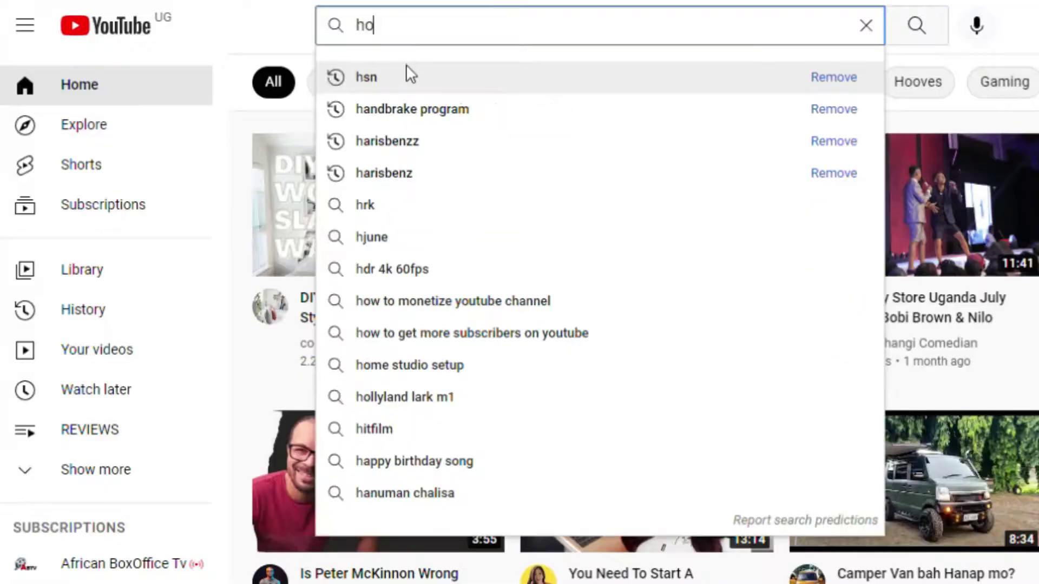
- Enter 'how to increase watch hours' in the YouTube search box
type("w to increase watch ")
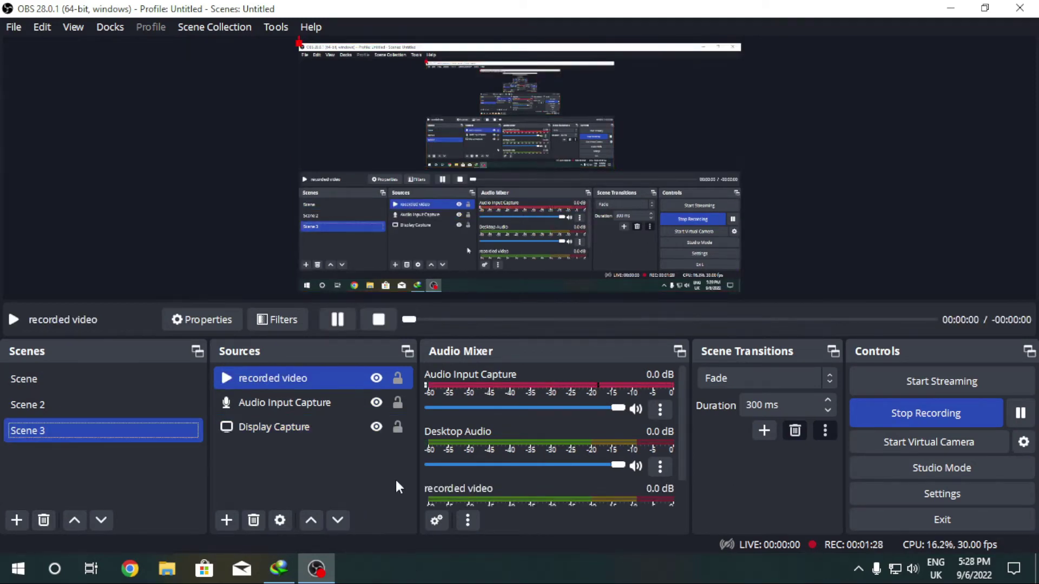
- Create a new Media Source named 'rec video' in Scene 3
left_click(378, 428, "ctrl")
left_click(352, 378)
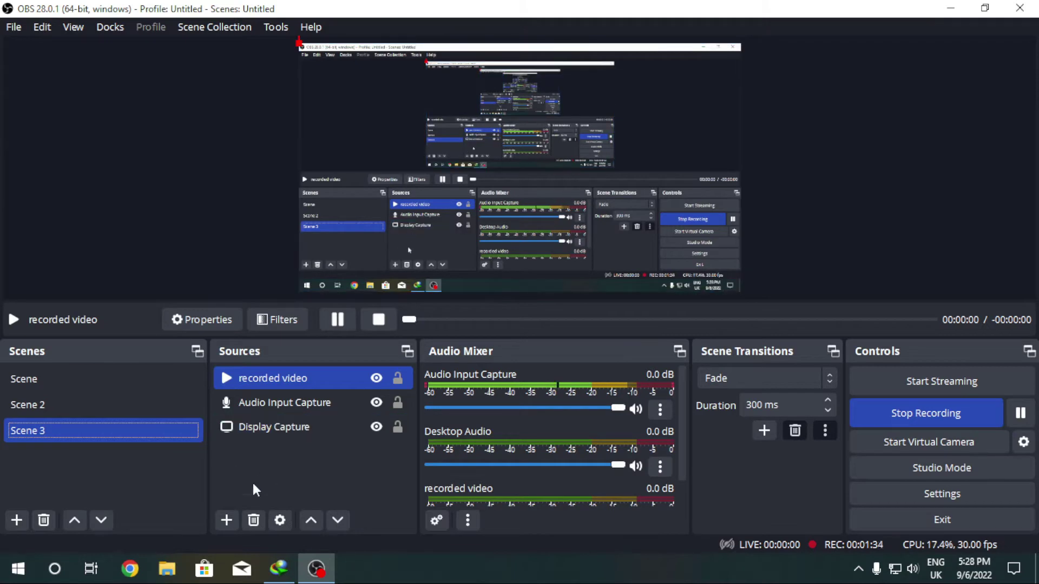
left_click(227, 521)
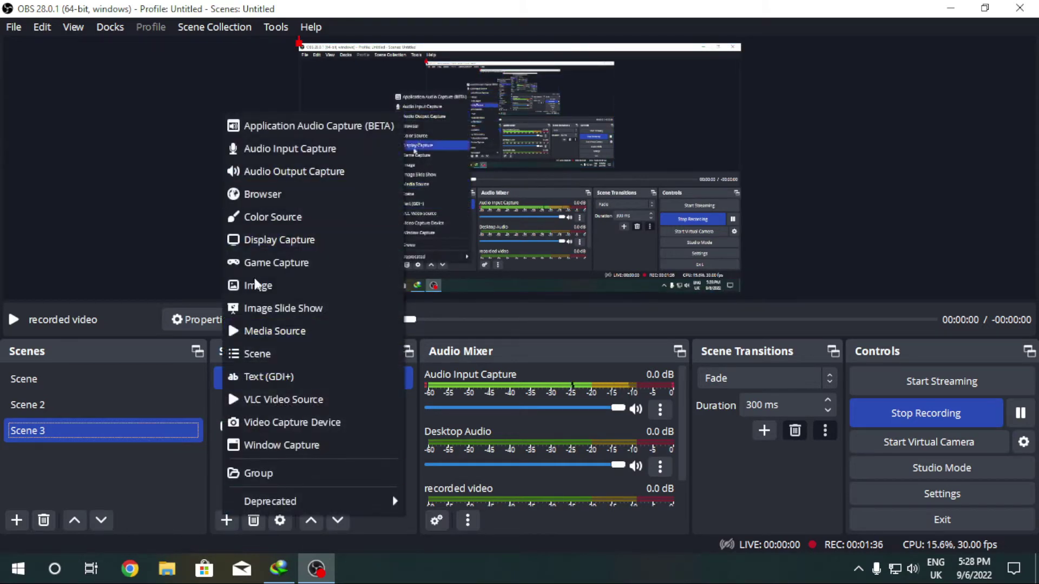
left_click(267, 331)
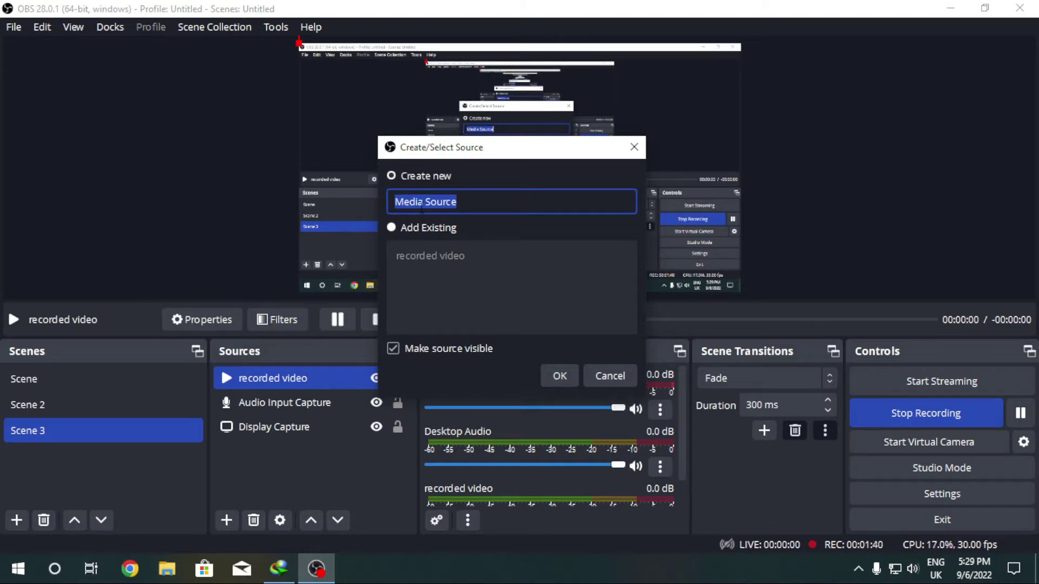
type("rec video")
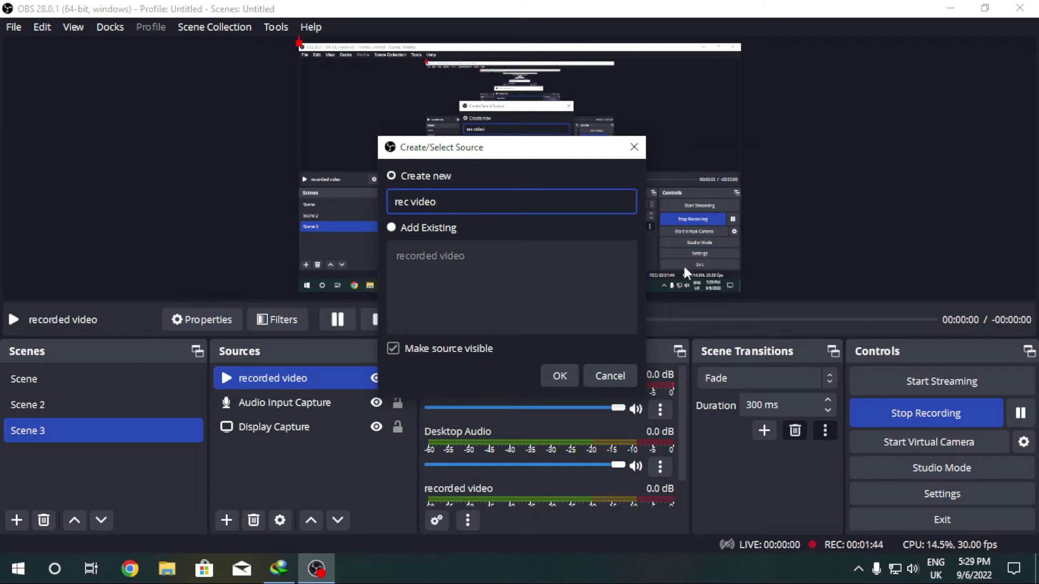
left_click(563, 369)
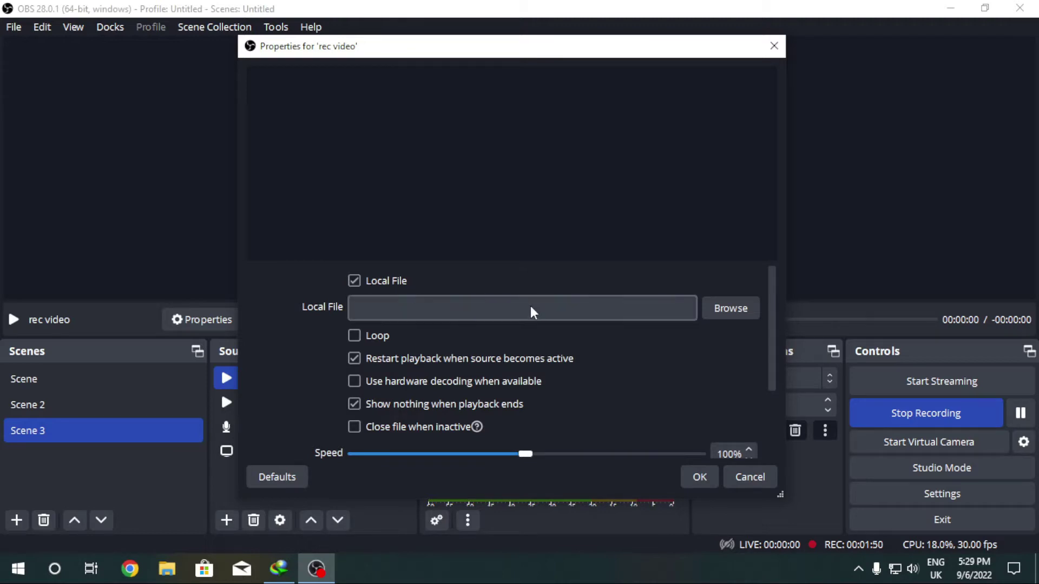
- Load the ODUKAR WORK FROM HOME video from E: > NAALYA MOVIES > TECH SELECT VIDEOS into rec video
left_click(727, 306)
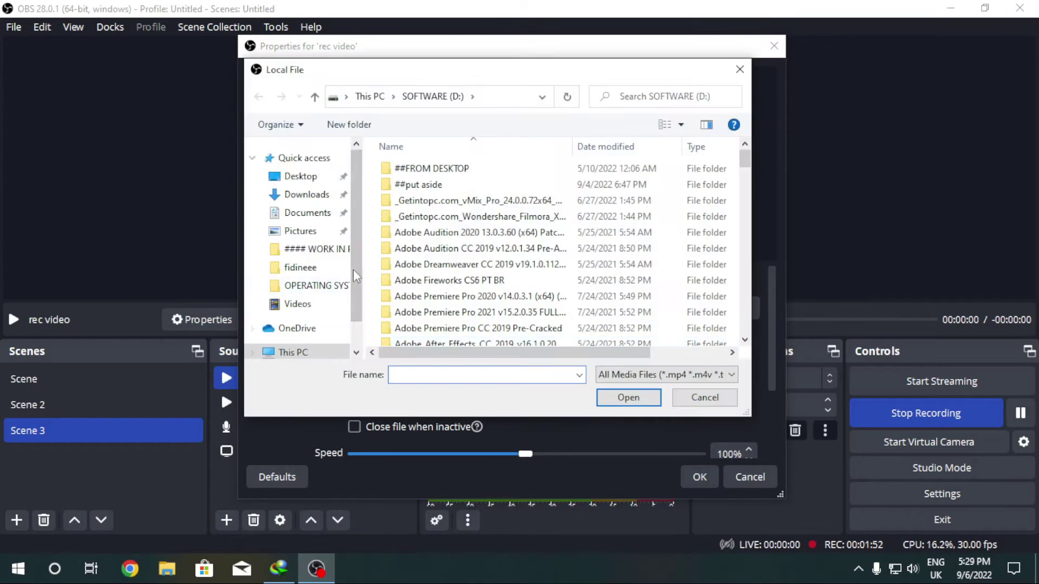
scroll(303, 244, "down", 1)
left_click(320, 304)
scroll(401, 249, "down", 5)
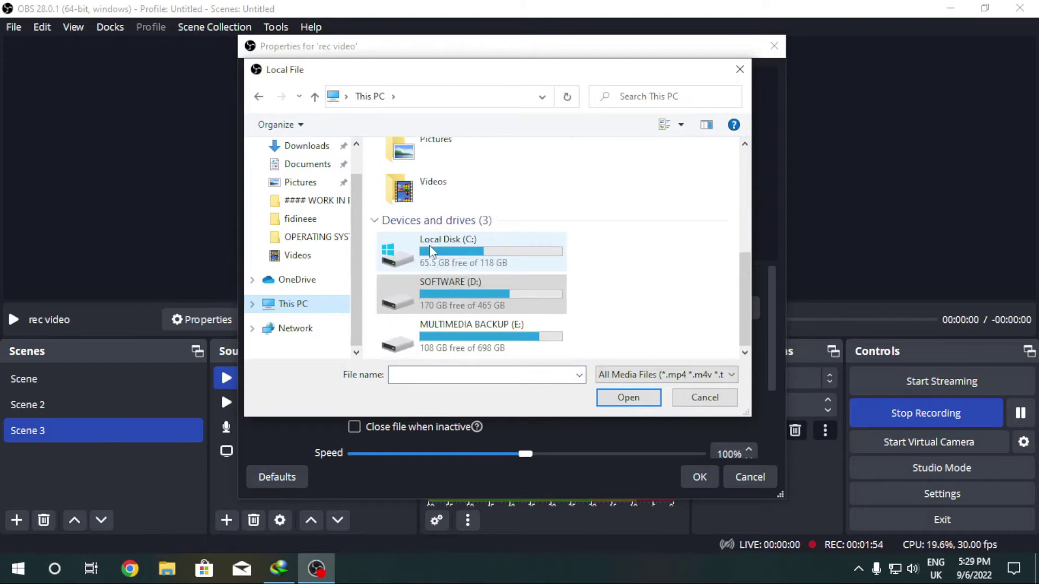
double_click(428, 331)
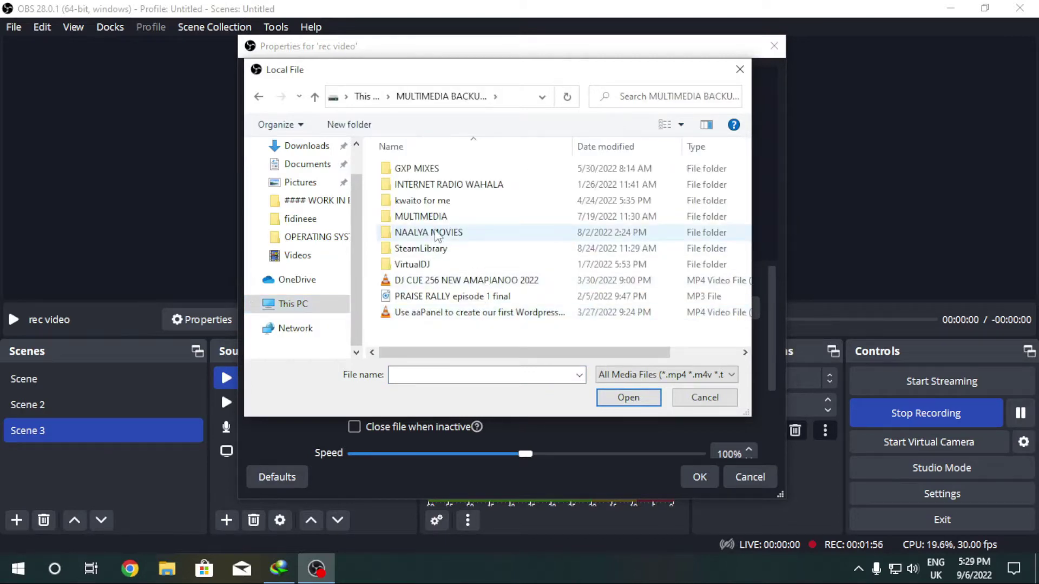
double_click(437, 236)
left_click(464, 314)
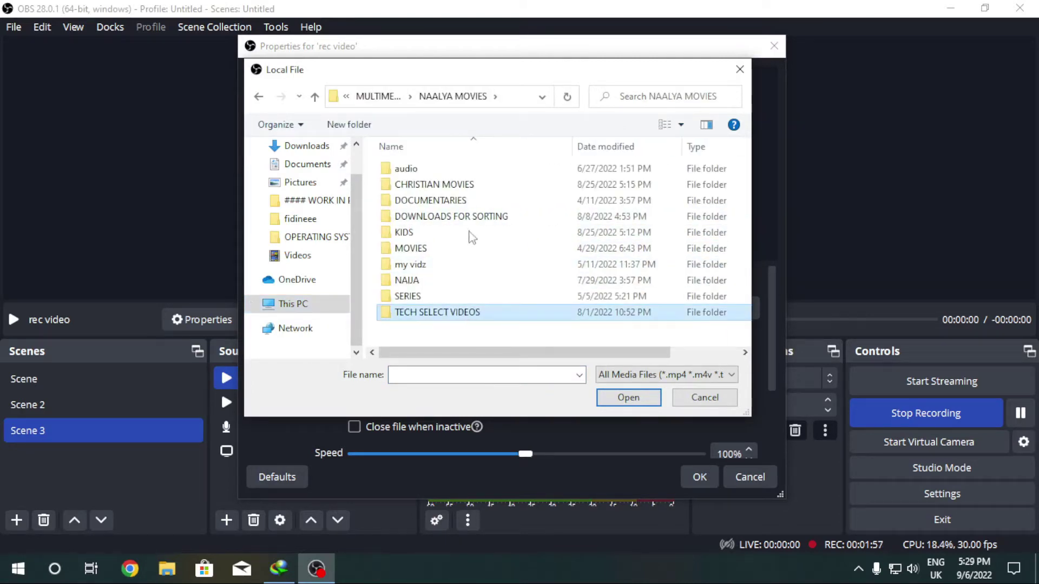
double_click(420, 306)
double_click(427, 241)
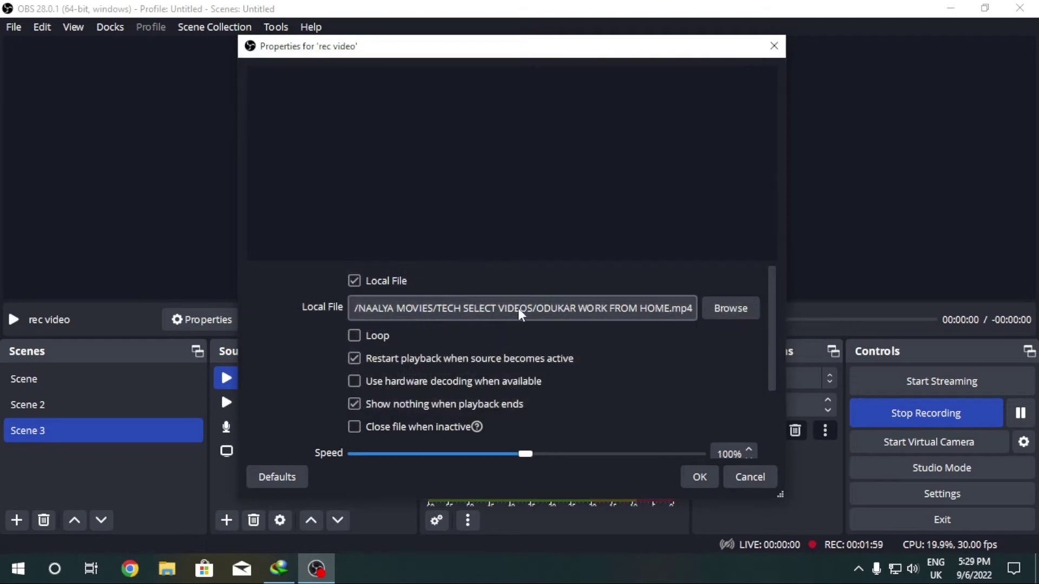
- Replace the rec video file with 'How to make a bootable flash.mp4'
left_click(729, 308)
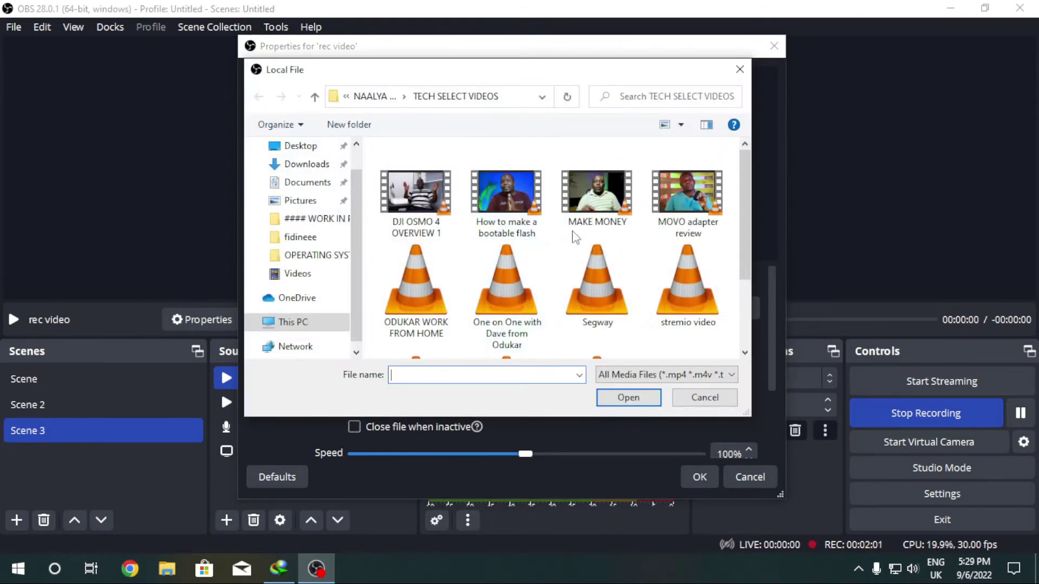
double_click(518, 238)
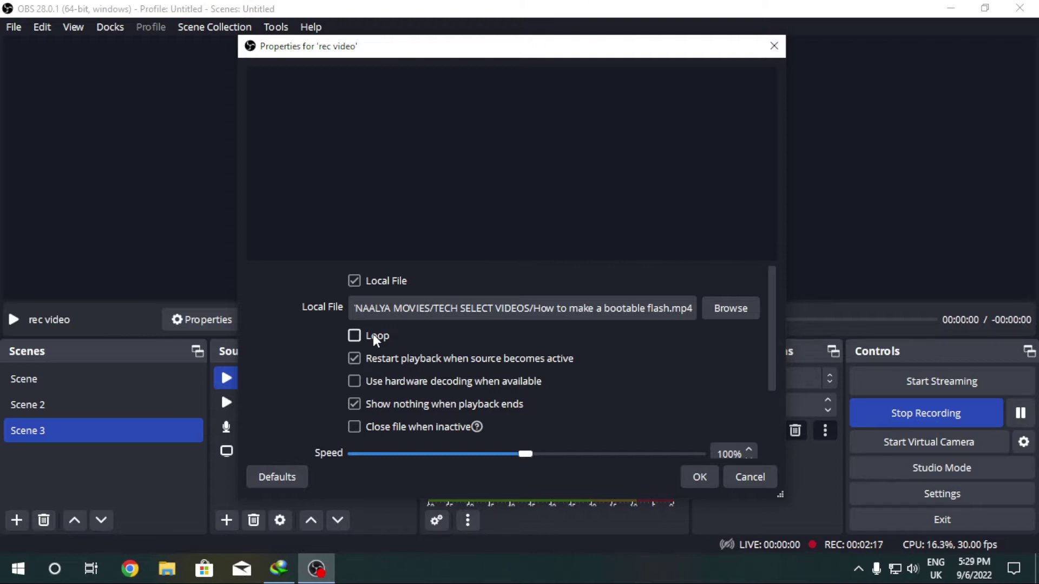
scroll(415, 339, "down", 1)
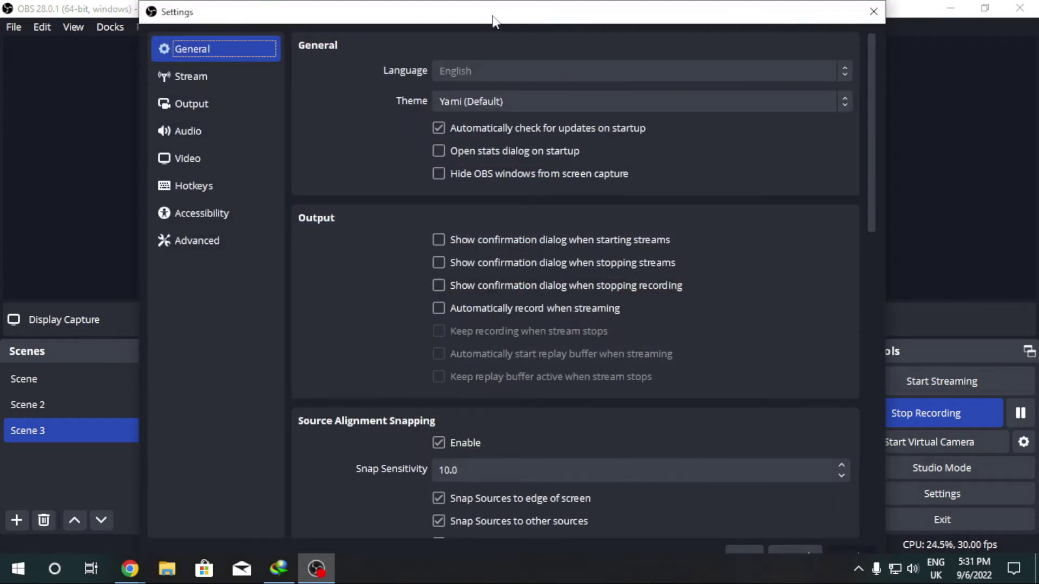
- Select YouTube - RTMPS as the stream service, then cancel Settings without saving
left_click_drag(492, 20, 522, 24)
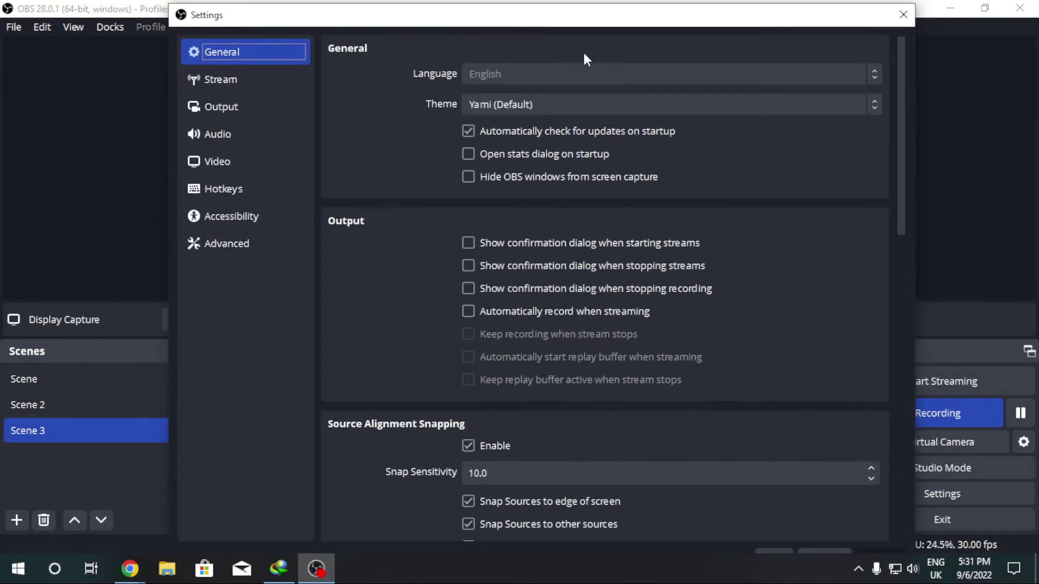
left_click(233, 82)
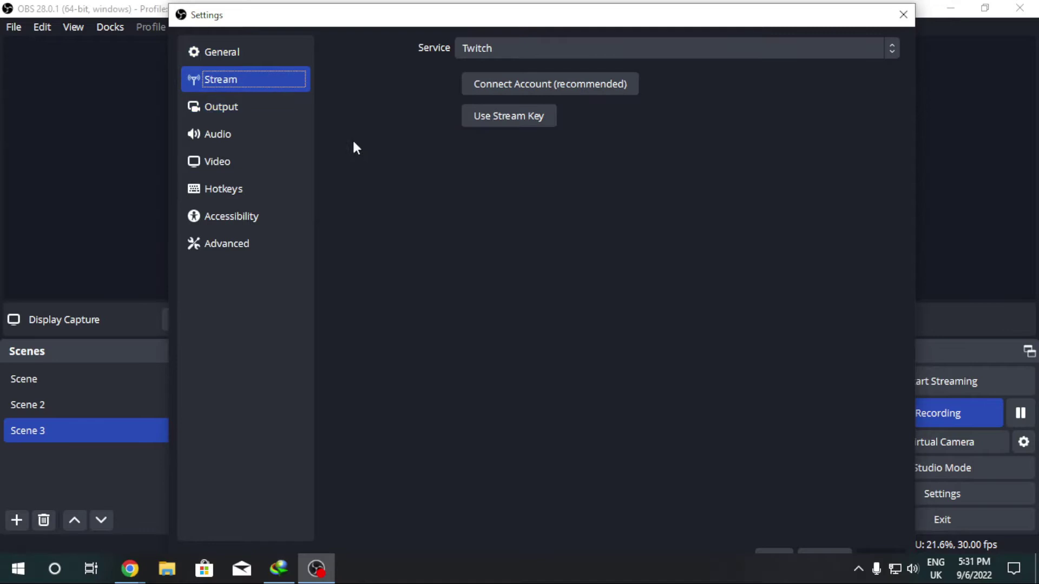
left_click(495, 47)
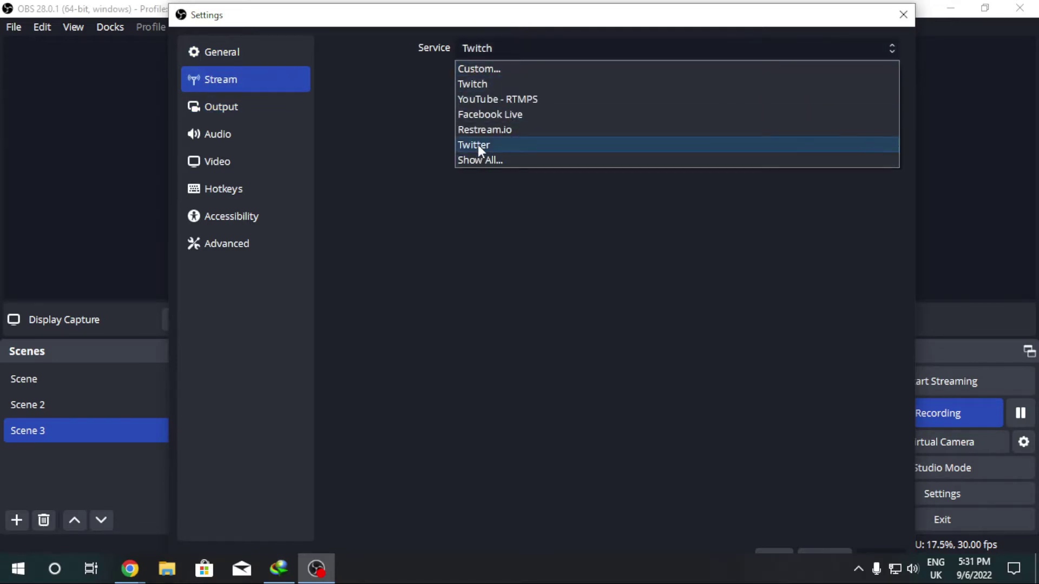
left_click(512, 99)
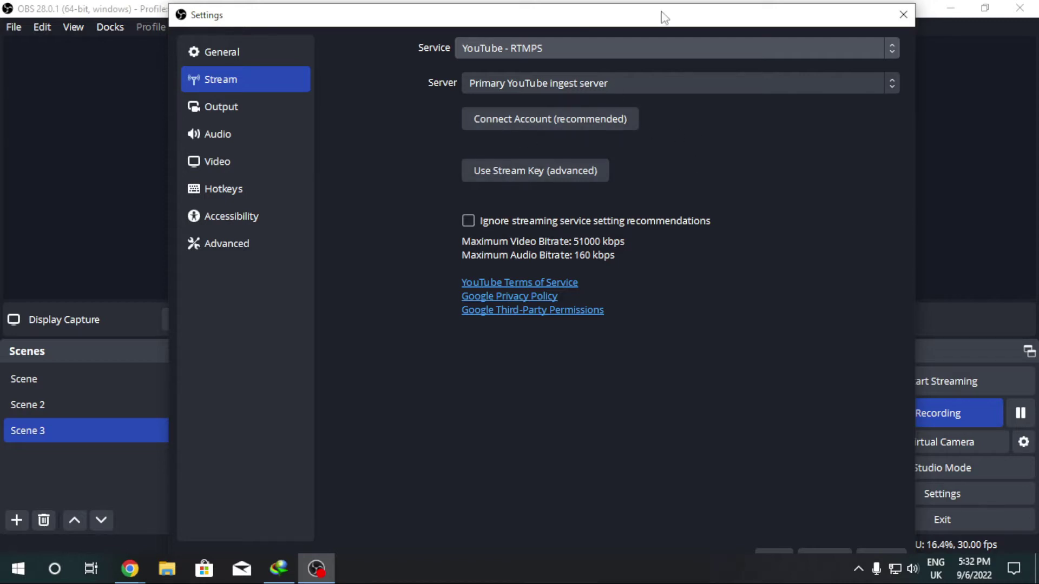
left_click_drag(664, 6, 625, 26)
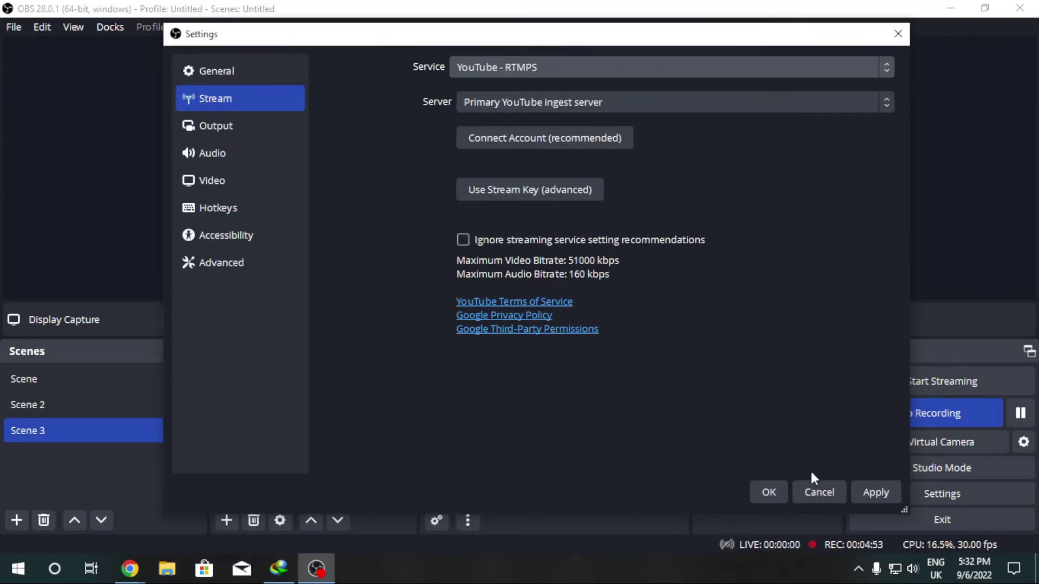
left_click(820, 494)
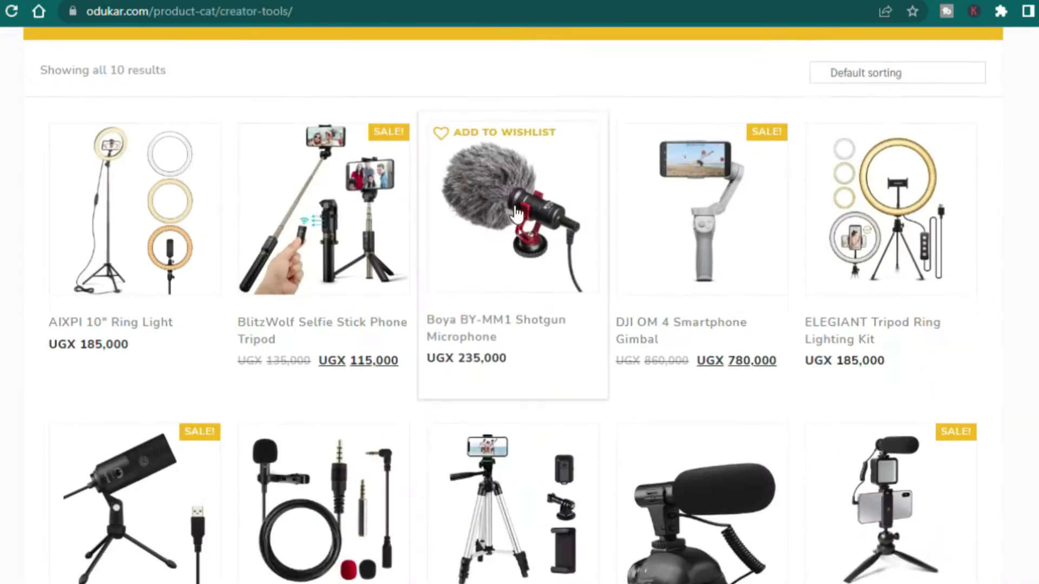
- Scroll through the Education and PC Accessories products, then return to the odukar.com home page
scroll(521, 218, "down", 5)
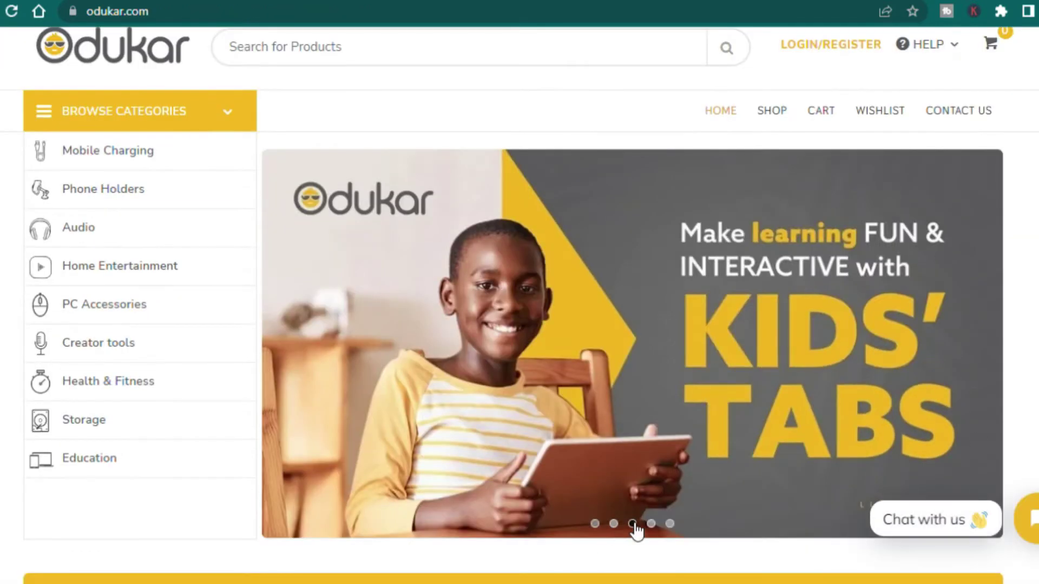
scroll(626, 203, "down", 10)
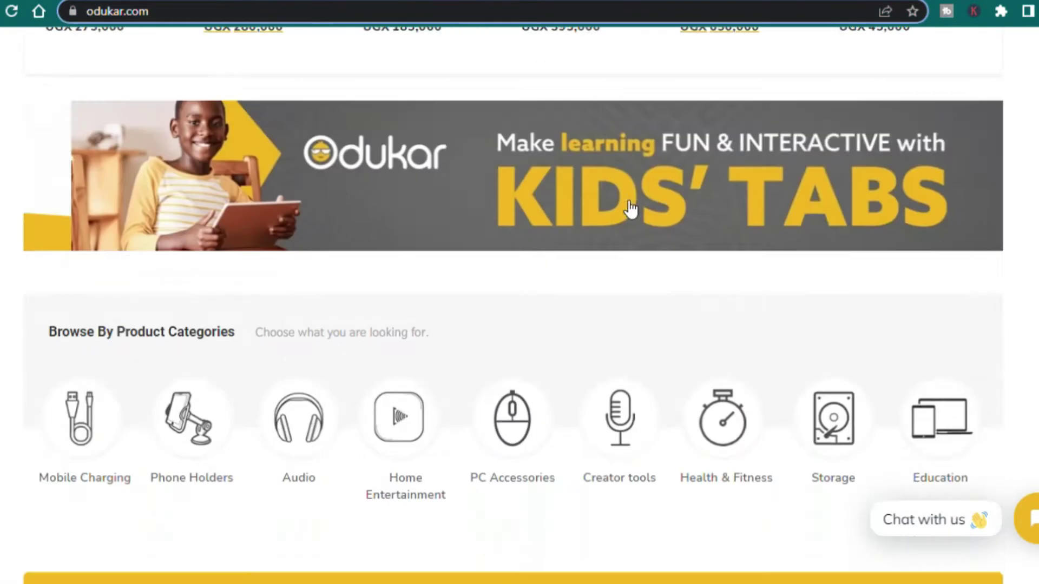
scroll(626, 209, "down", 3)
scroll(626, 209, "up", 15)
left_click(130, 401)
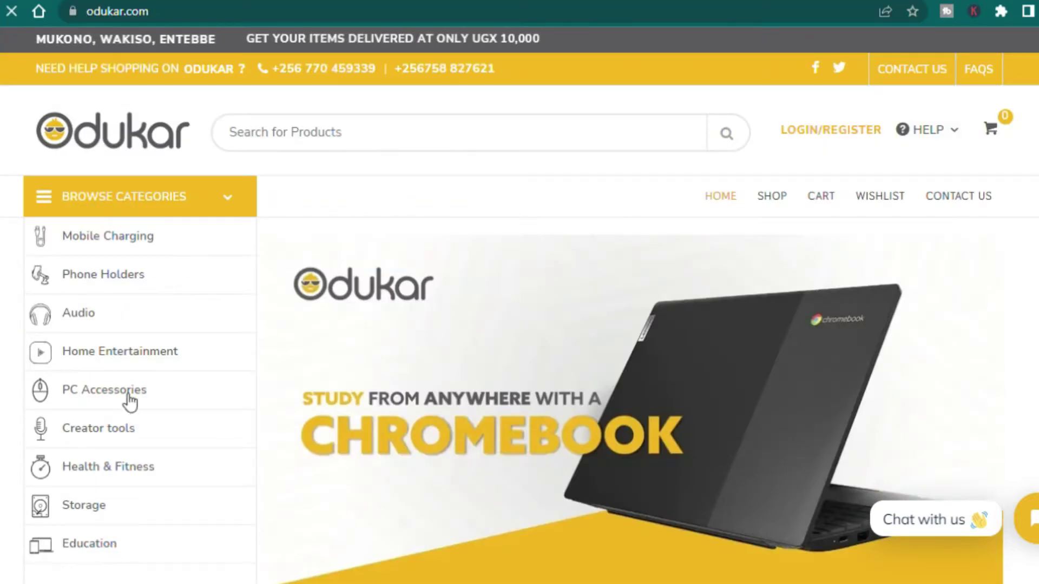
scroll(346, 190, "down", 3)
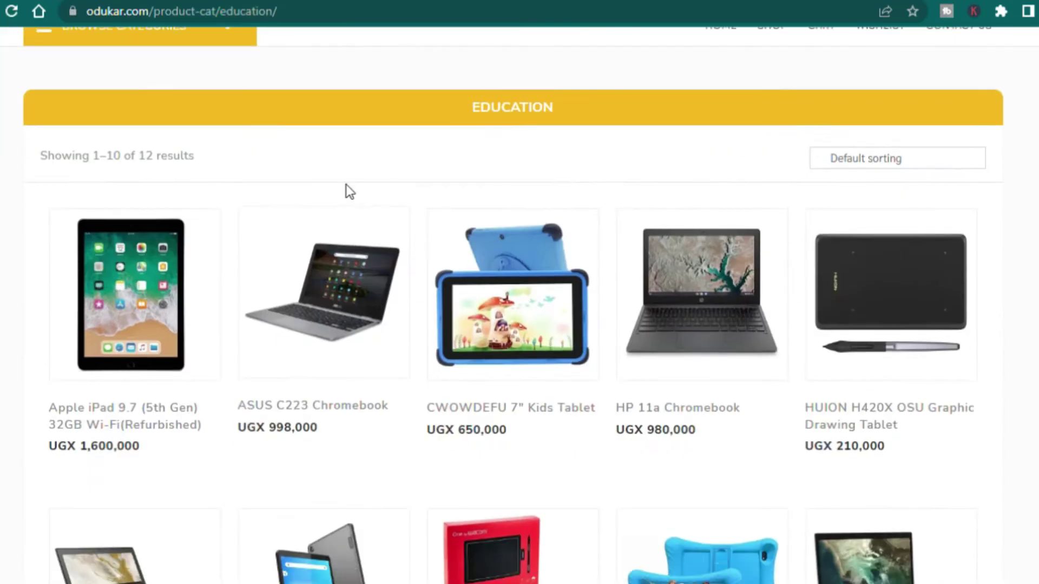
scroll(790, 452, "down", 3)
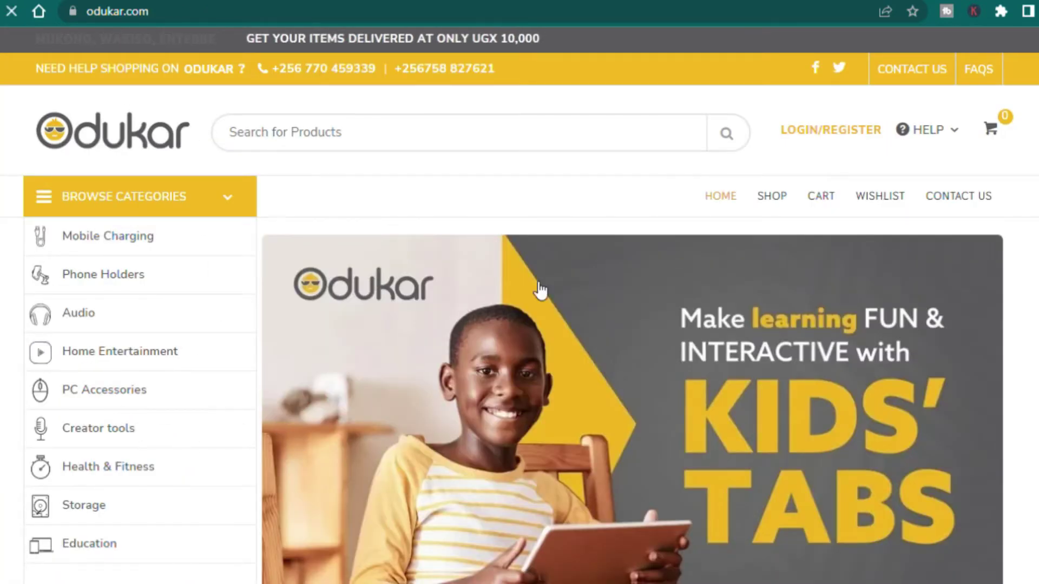
left_click(108, 389)
left_click(54, 131)
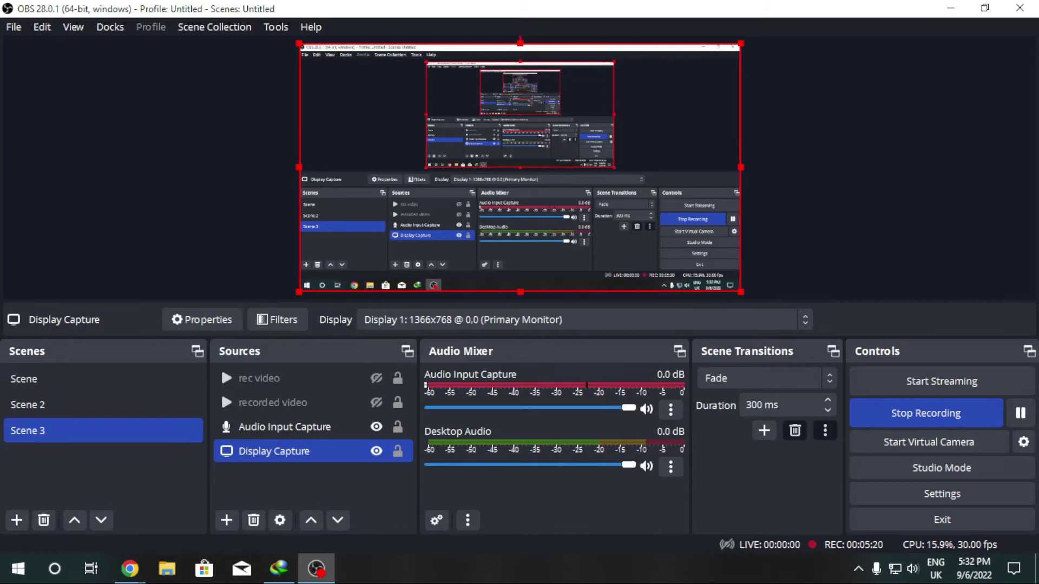
- Launch a new Google Chrome window from the taskbar
left_click(129, 568)
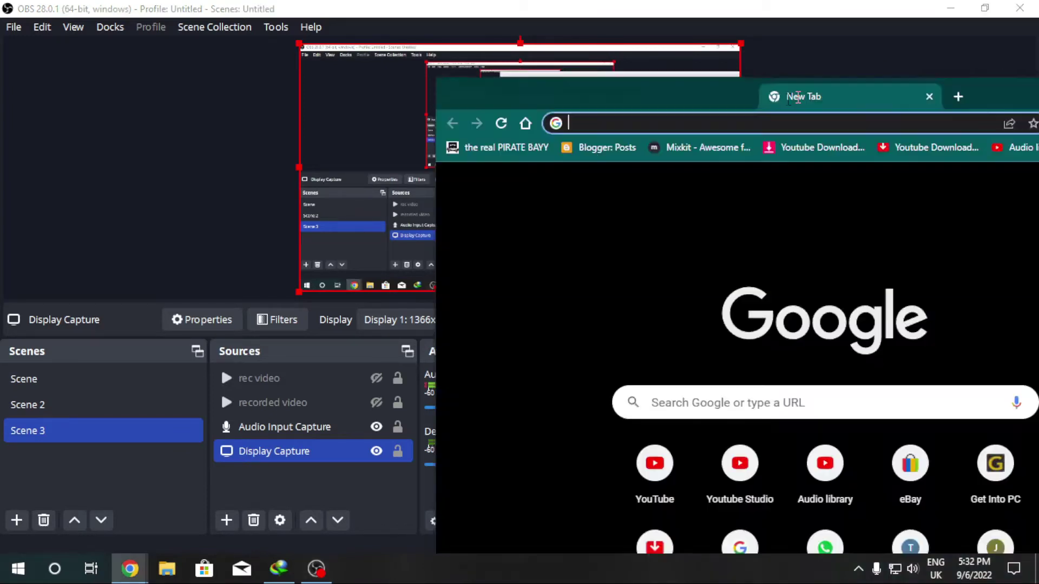
- Centre and maximize the Chrome window, then go to restream.io
left_click_drag(797, 98, 514, 40)
double_click(514, 39)
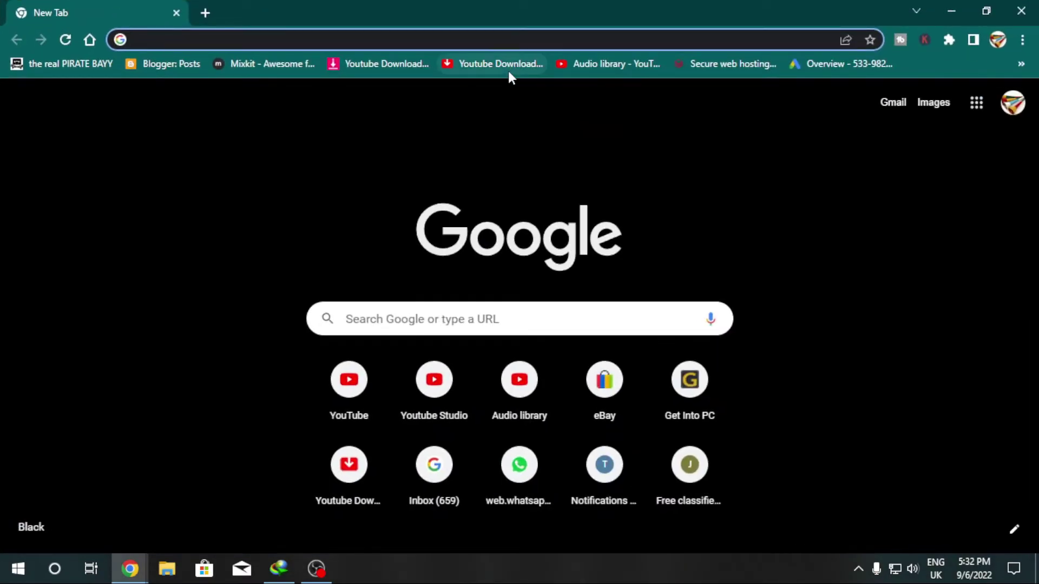
type("restream.io/home")
left_click(508, 70)
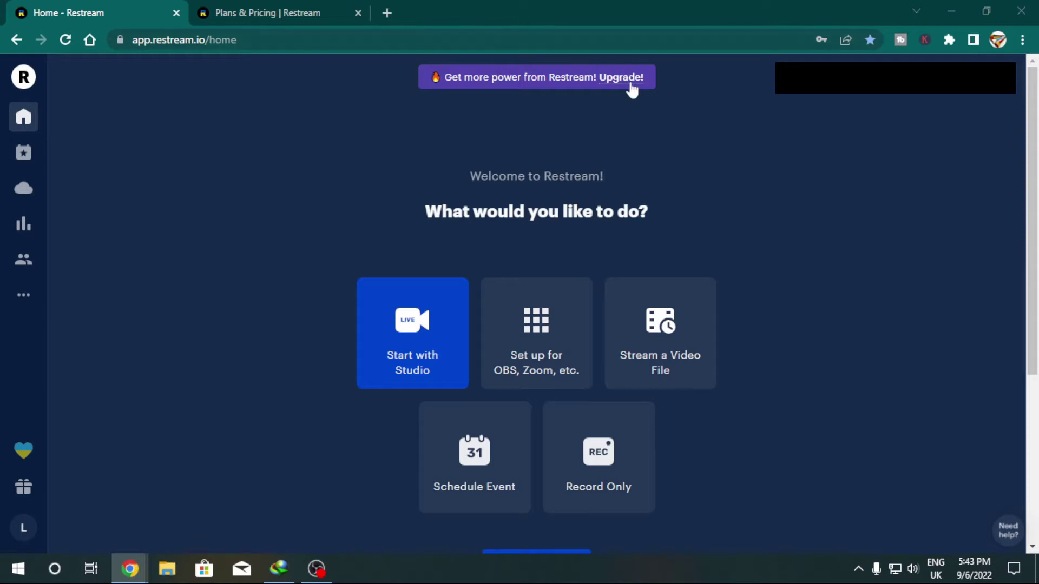
- Scroll through Restream's plan feature table on the Plans & Pricing tab
left_click(290, 9)
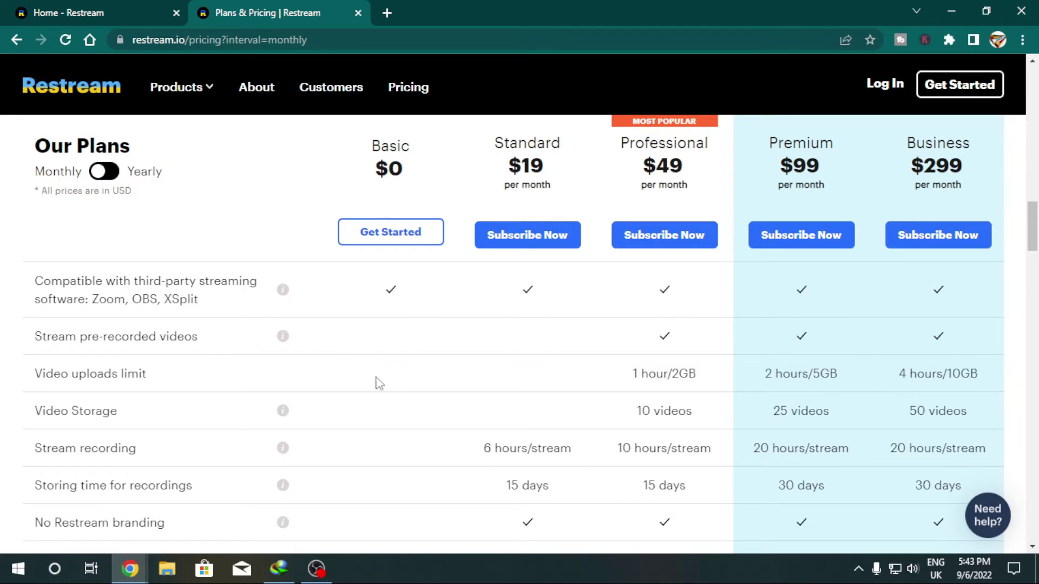
scroll(379, 381, "down", 2)
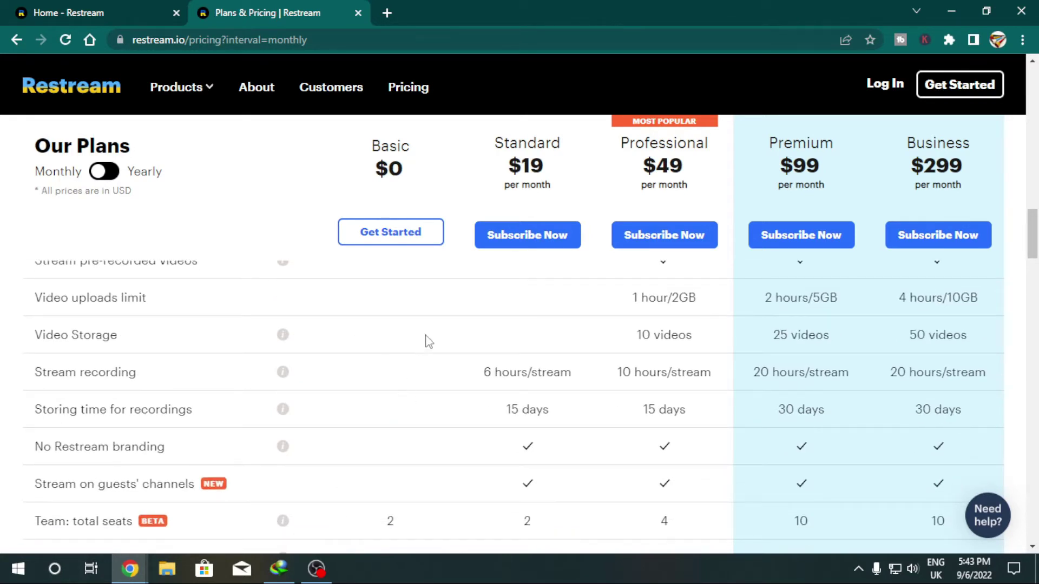
scroll(413, 364, "down", 3)
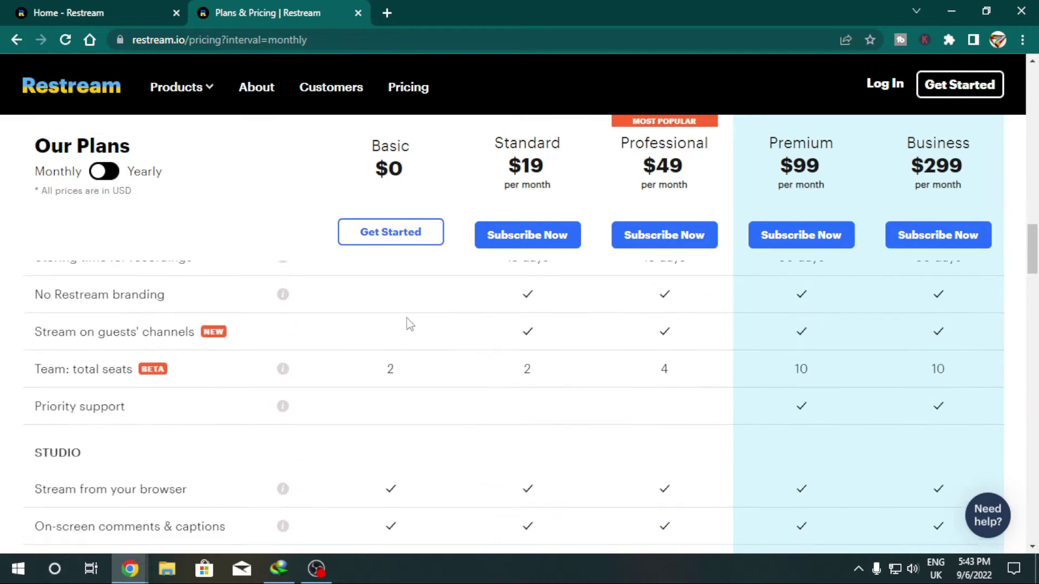
scroll(686, 211, "up", 4)
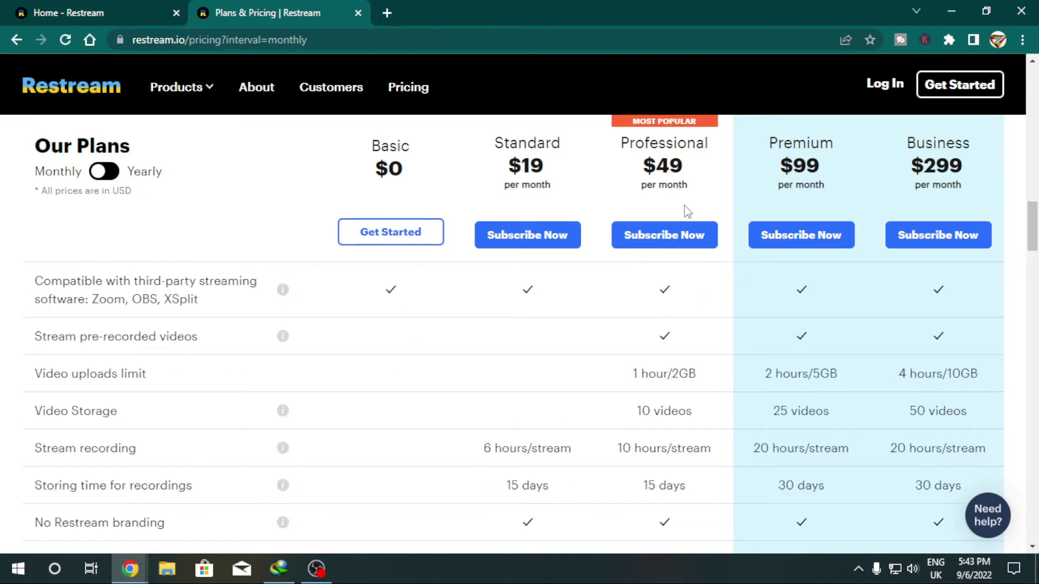
- Choose Stream a Video File on the Restream home tab, highlighting the free 500 MB, 20-minute limit
left_click(90, 12)
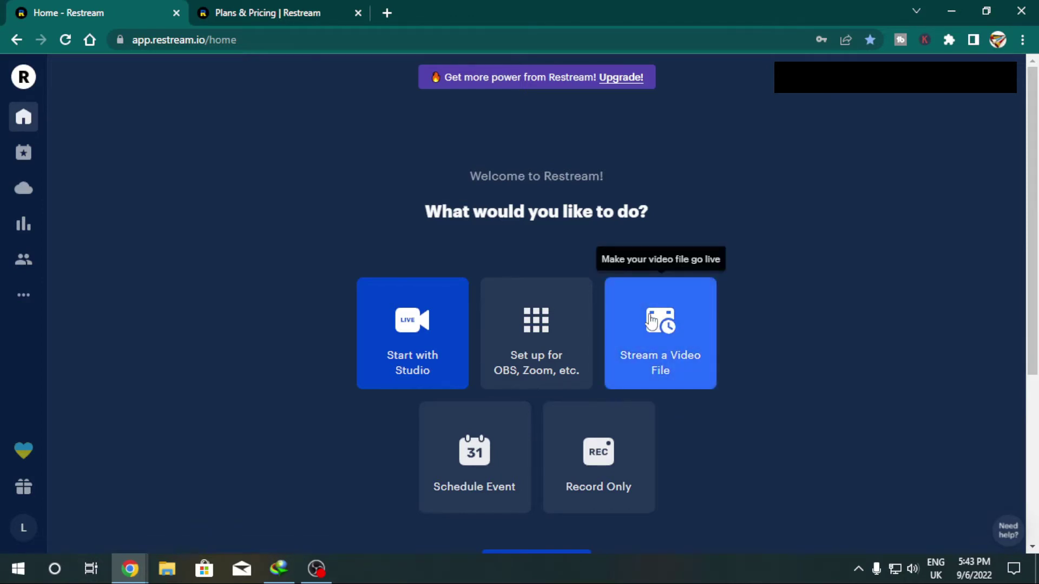
left_click(651, 321)
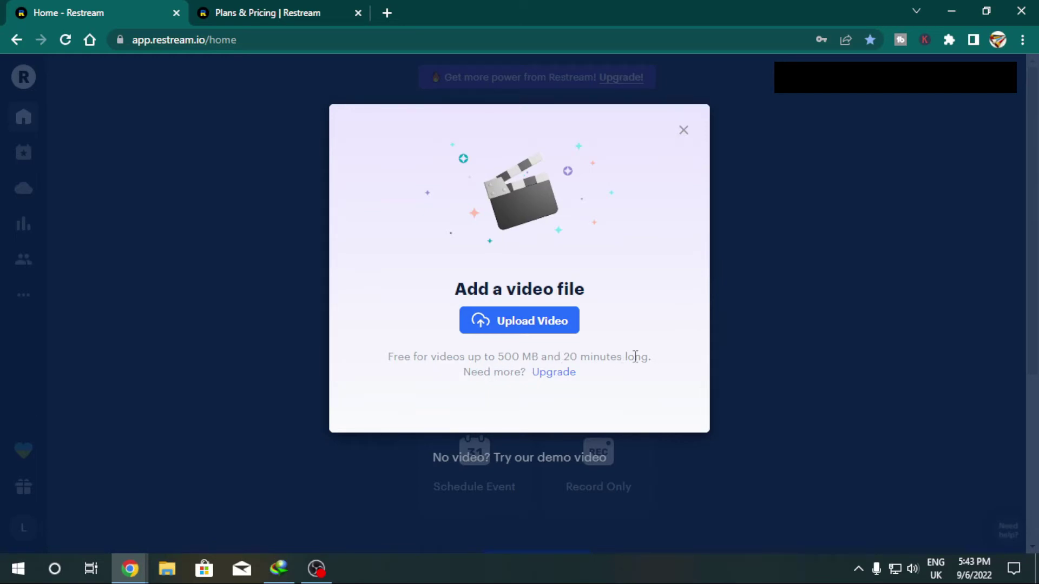
left_click_drag(388, 358, 656, 391)
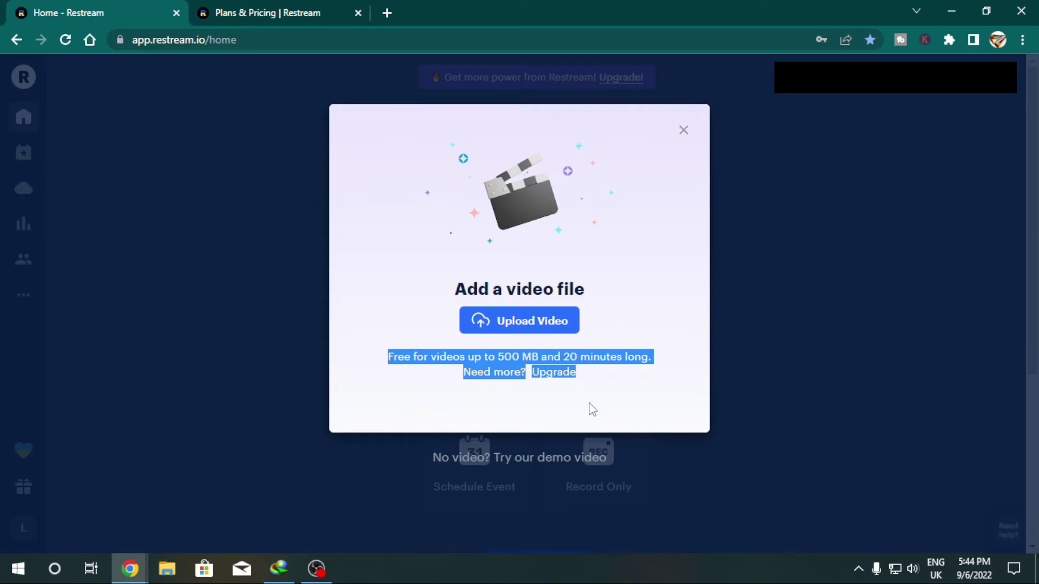
left_click(675, 253)
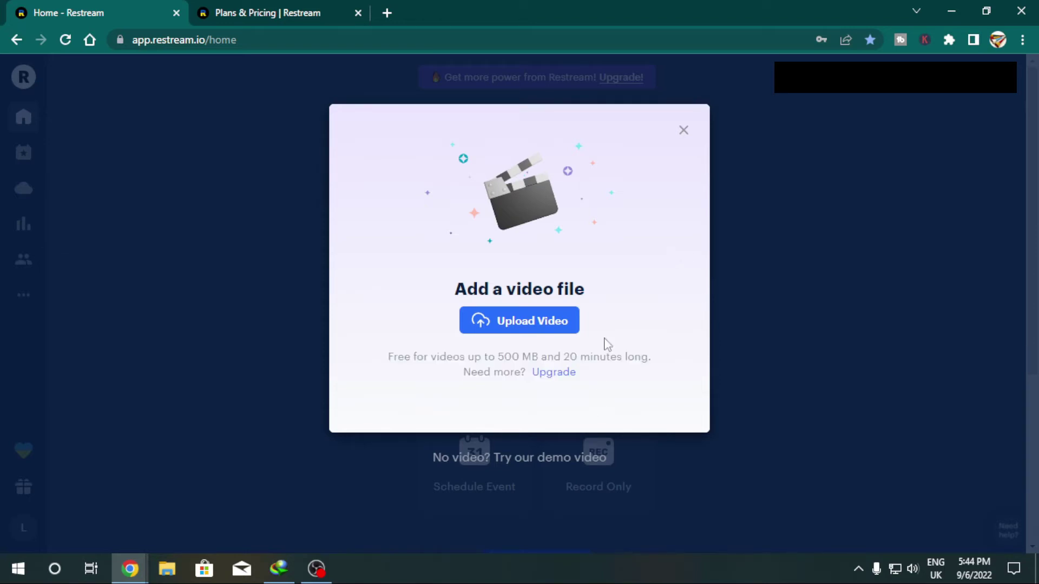
- Upload TECH SELECT INTRO from SOFTWARE (D:) > ##put aside
left_click(536, 317)
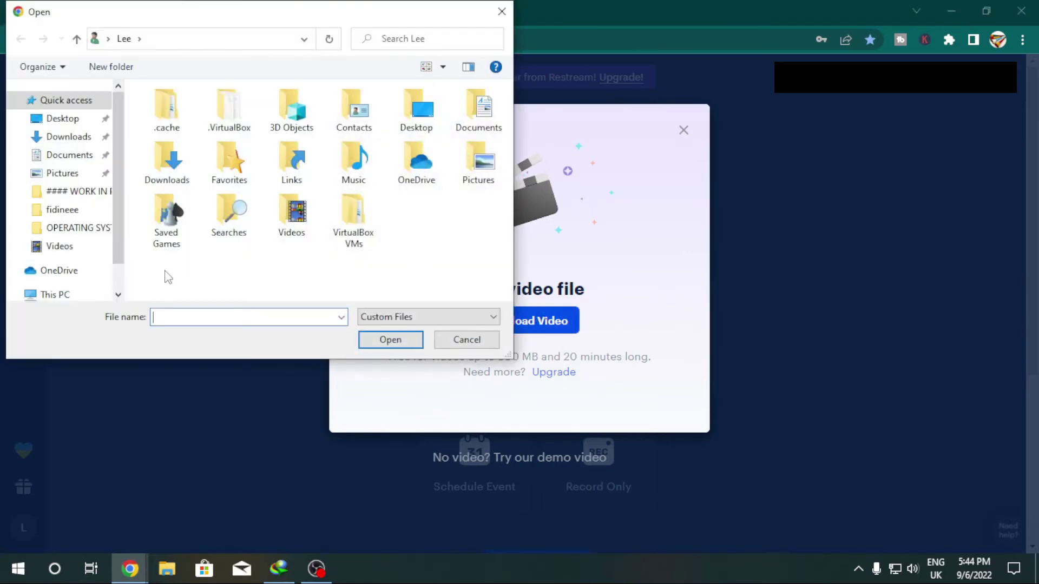
scroll(124, 229, "down", 1)
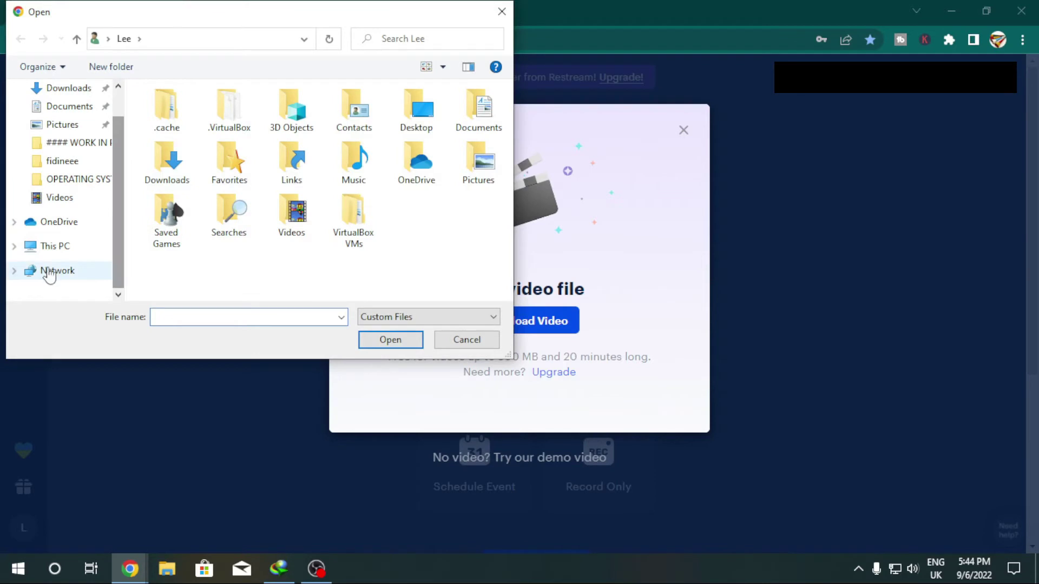
left_click(47, 248)
scroll(180, 225, "down", 5)
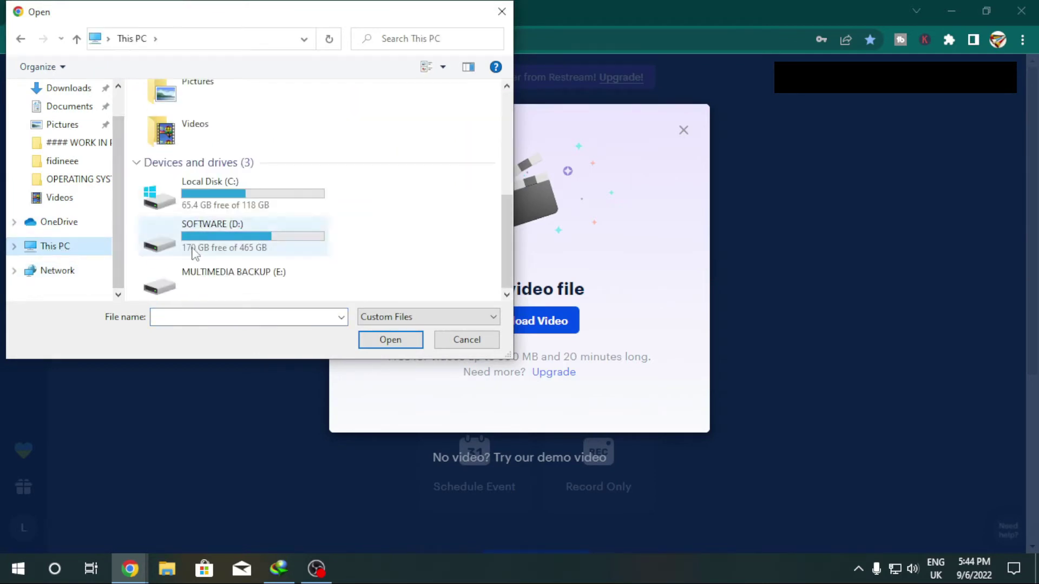
double_click(180, 226)
double_click(190, 132)
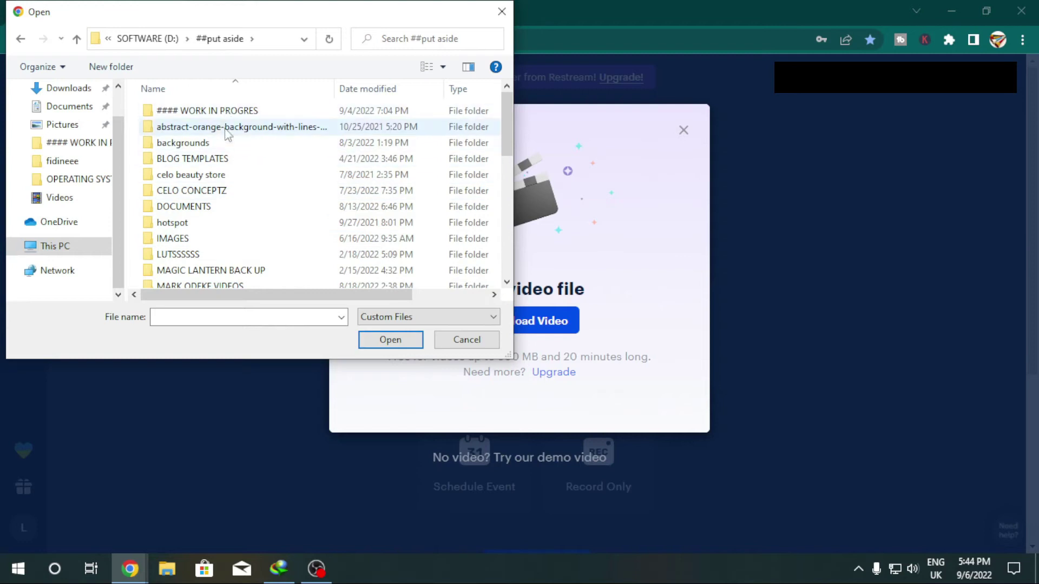
scroll(238, 216, "down", 8)
double_click(239, 279)
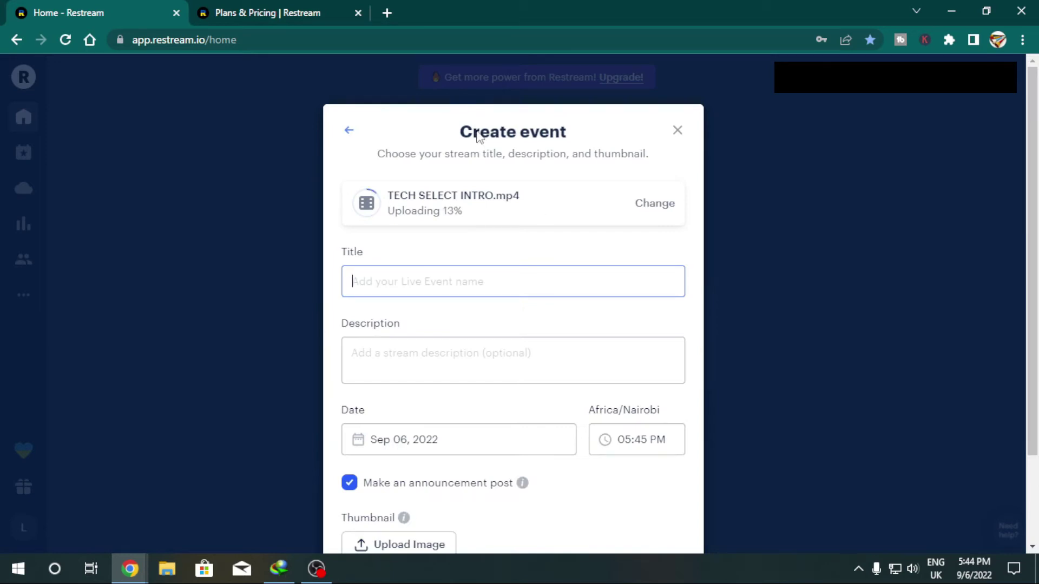
- Title the Restream event 'test stream'
left_click_drag(460, 131, 507, 131)
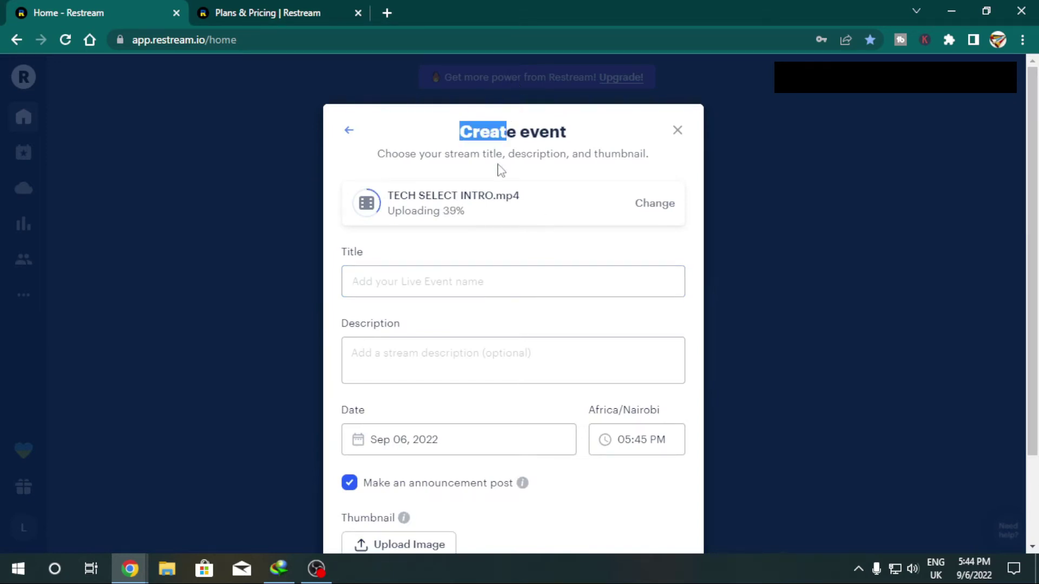
left_click(425, 276)
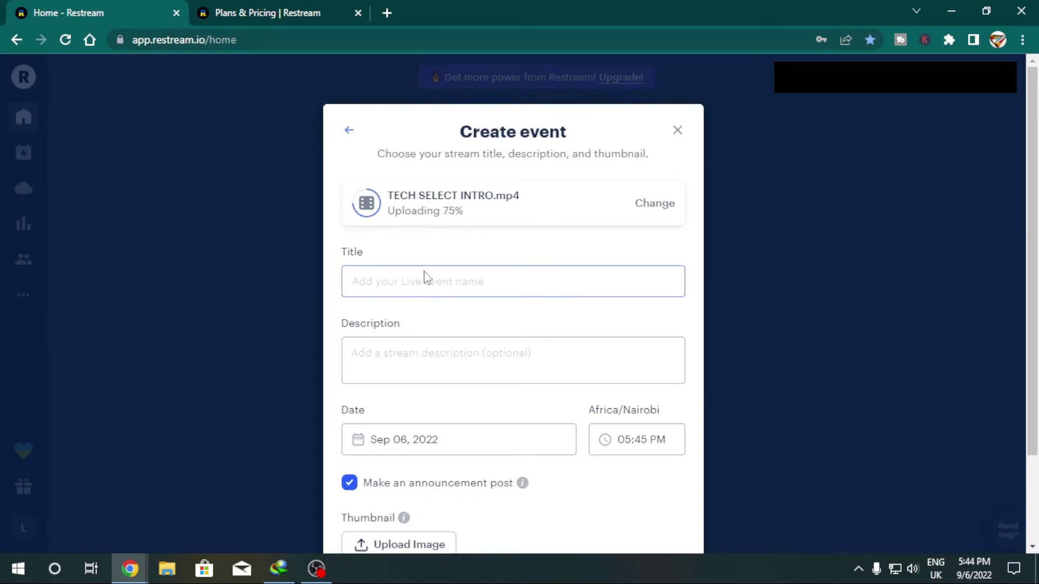
type("test ")
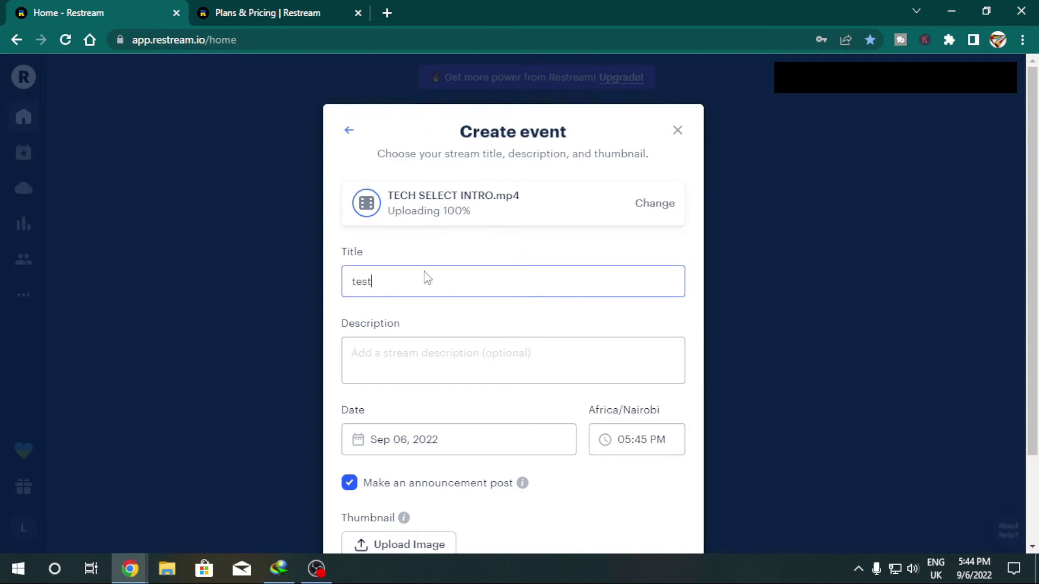
type("stream")
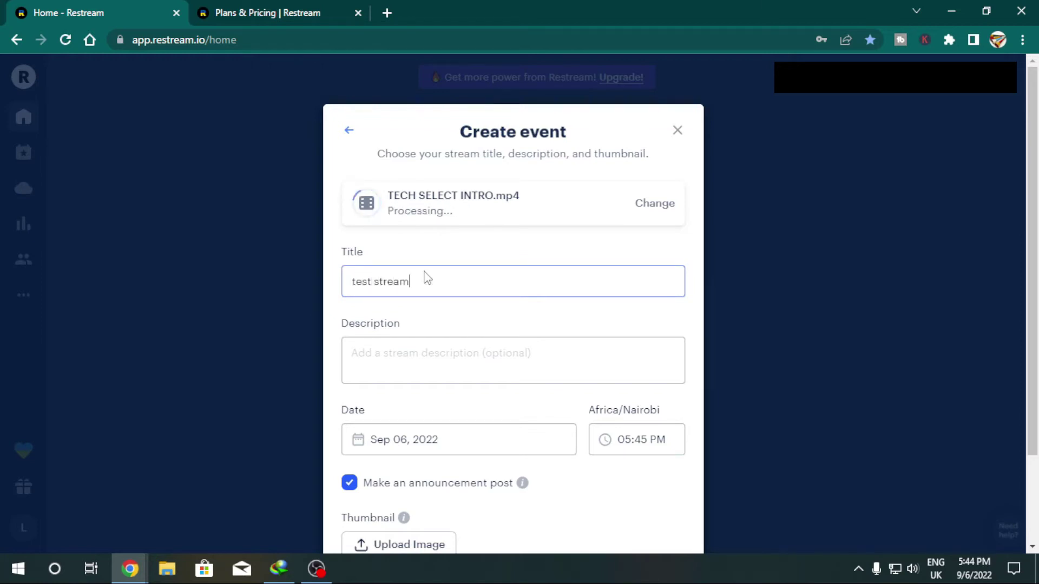
key("Tab")
- Schedule the event for Sep 06, 2022 at 08:45 PM
scroll(455, 279, "down", 2)
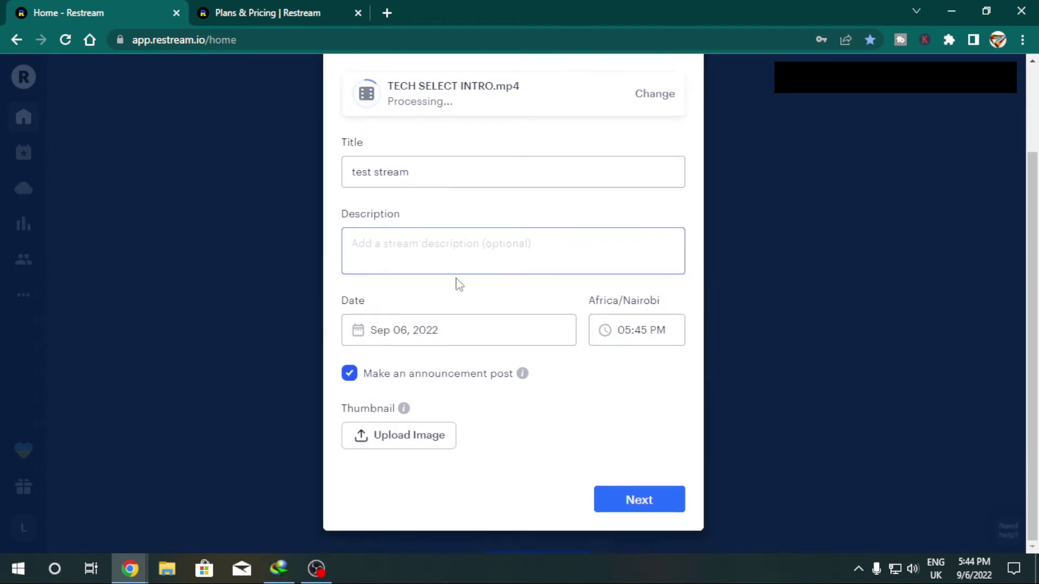
left_click(453, 317)
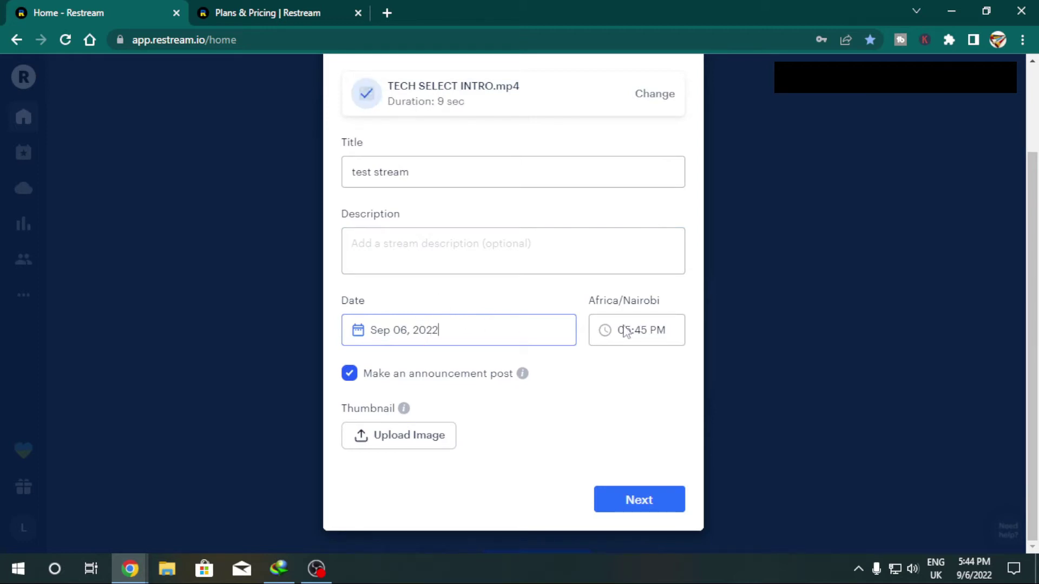
left_click(660, 330)
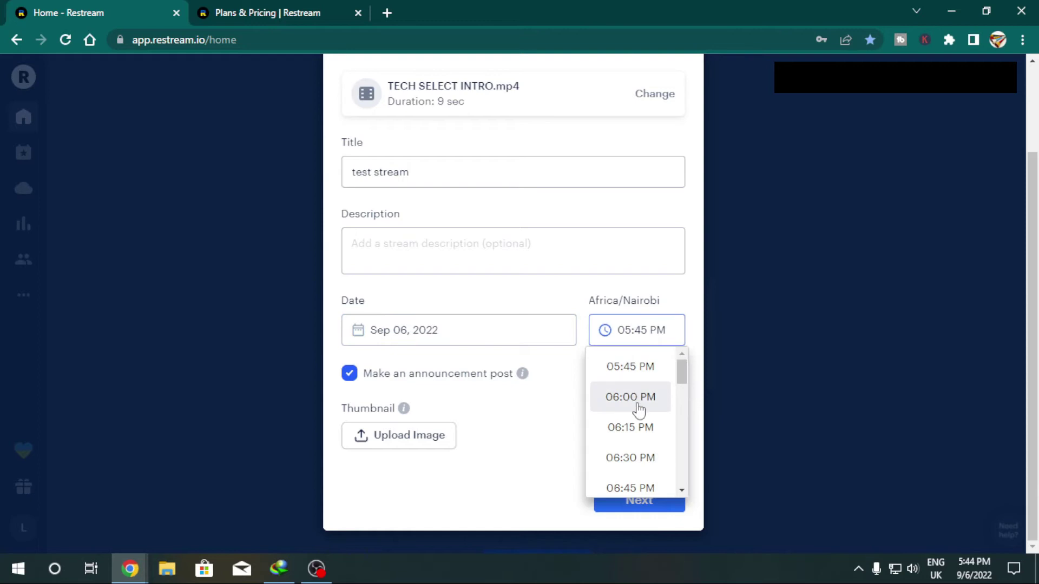
scroll(637, 408, "down", 5)
left_click(628, 428)
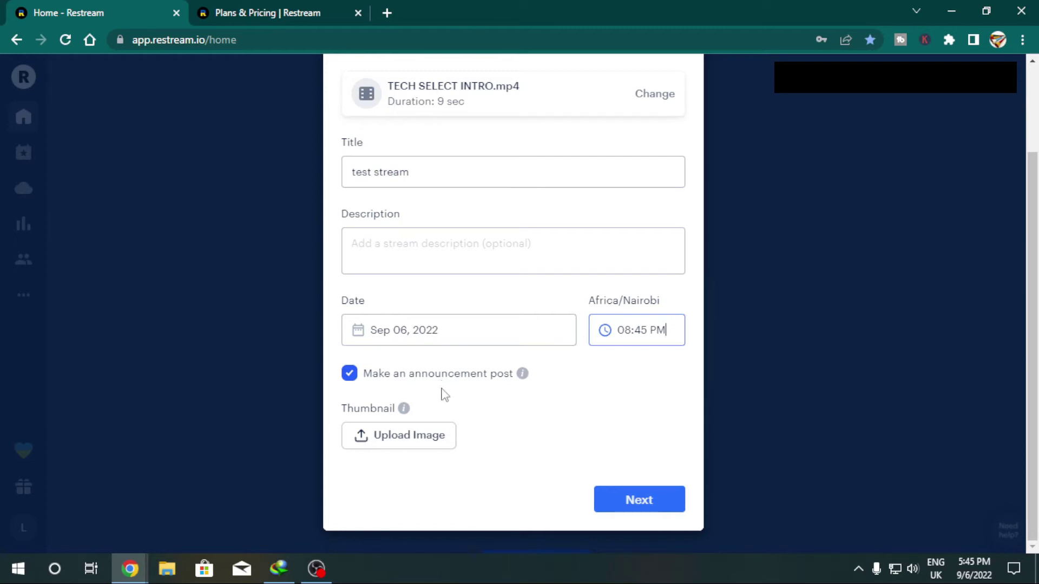
- Skip the thumbnail upload and continue to the streaming destinations
left_click(437, 439)
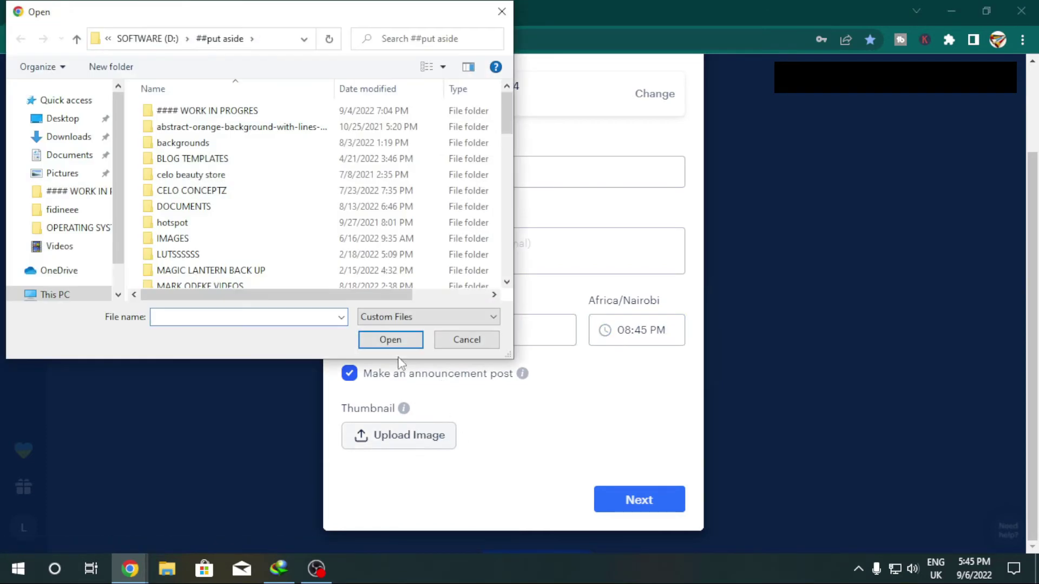
left_click(468, 342)
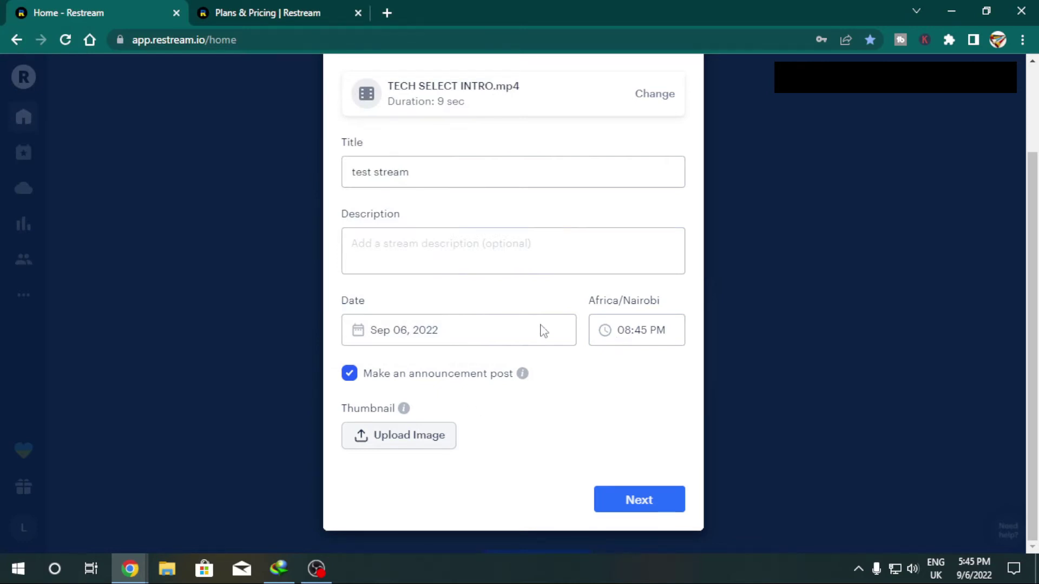
left_click(625, 504)
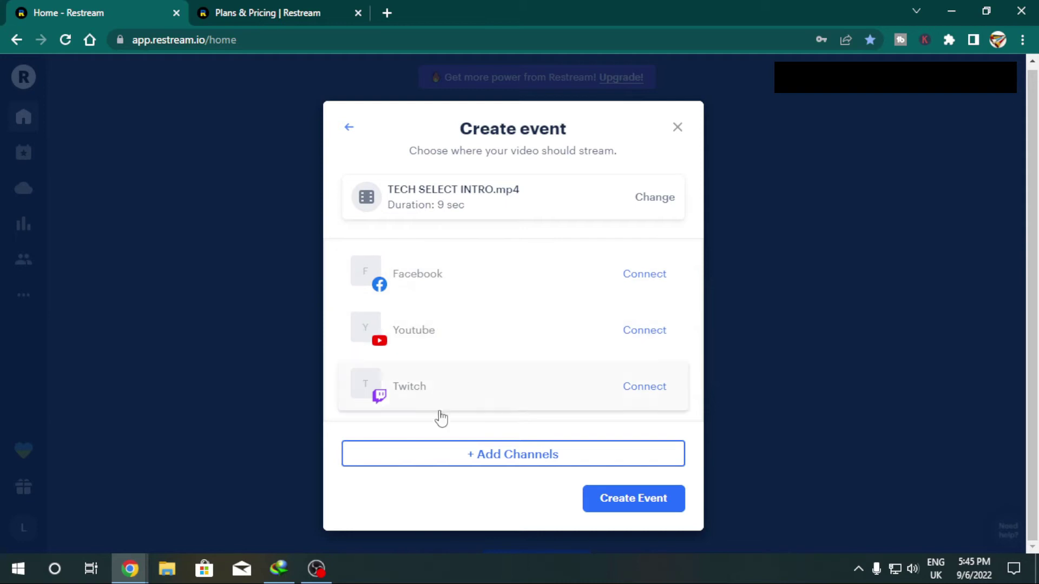
- Browse the Platforms grid, then leave it without adding any channel
left_click(489, 459)
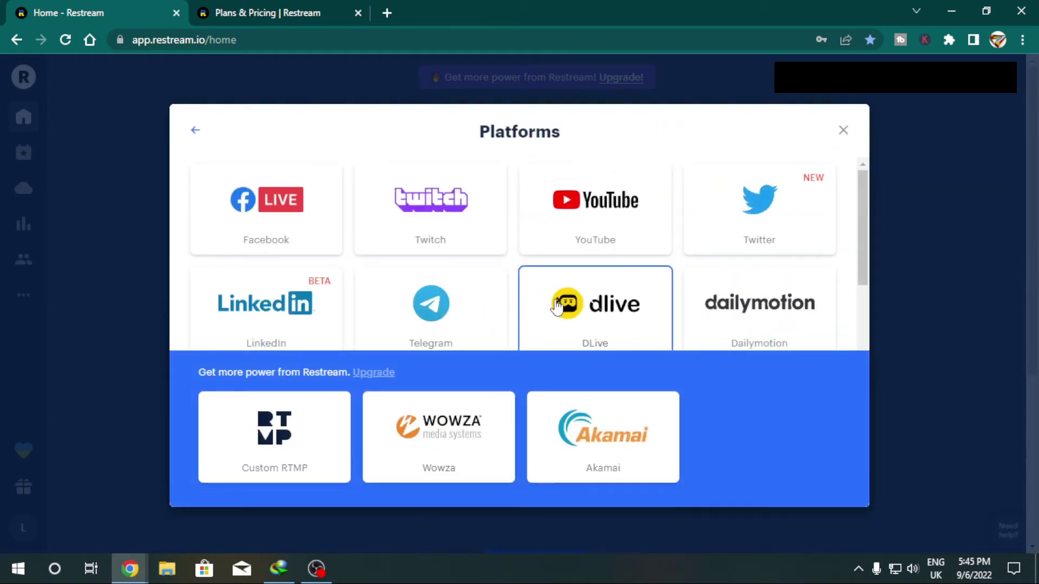
scroll(760, 232, "down", 1)
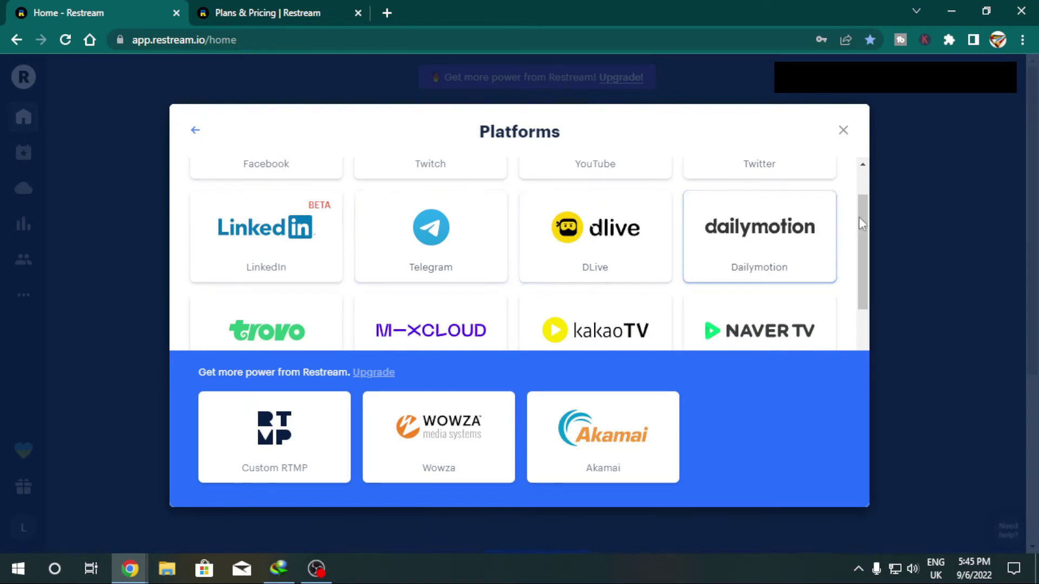
left_click_drag(858, 216, 865, 401)
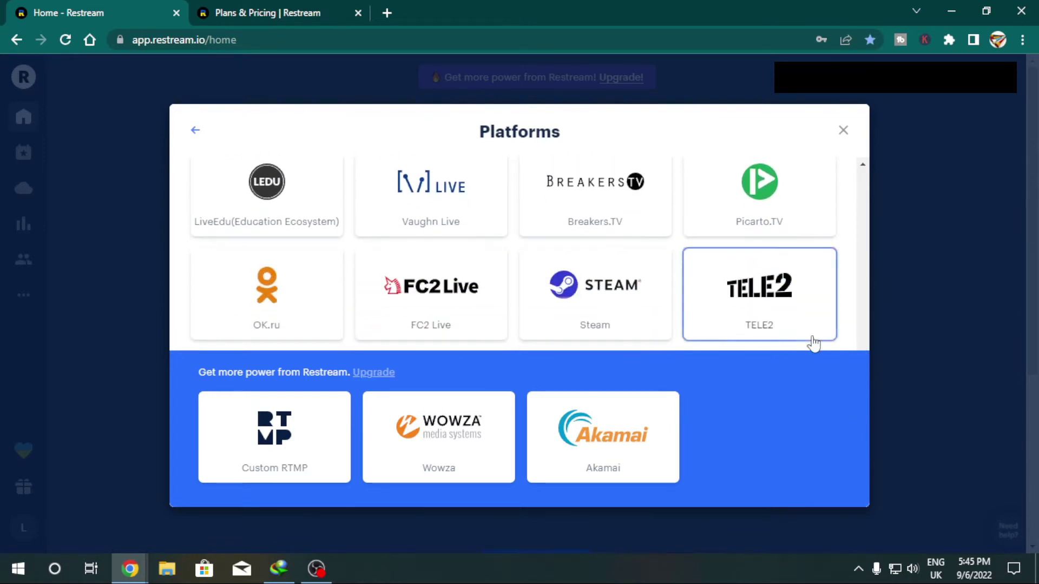
left_click(843, 130)
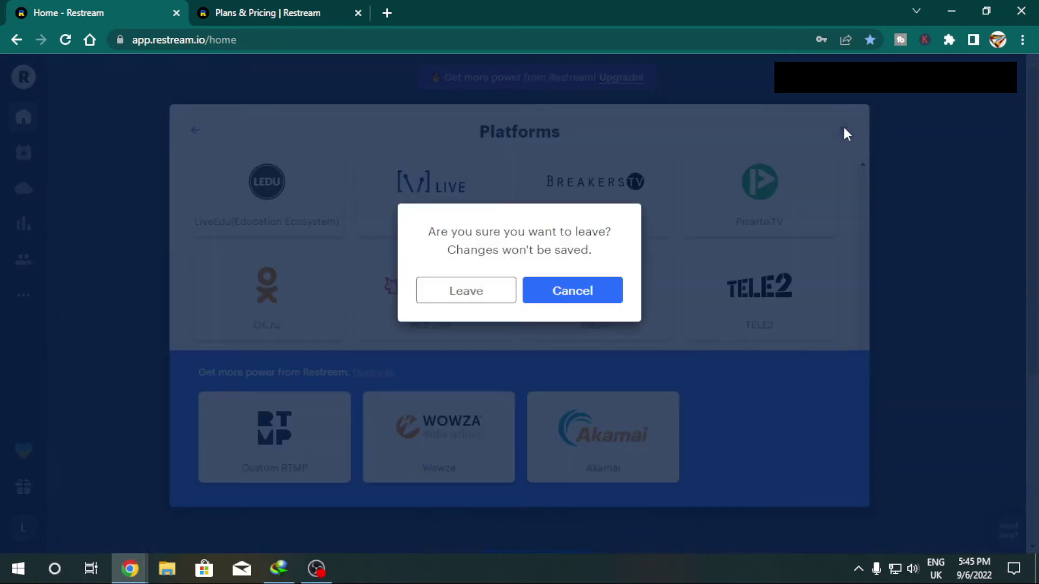
left_click(465, 290)
left_click(659, 507)
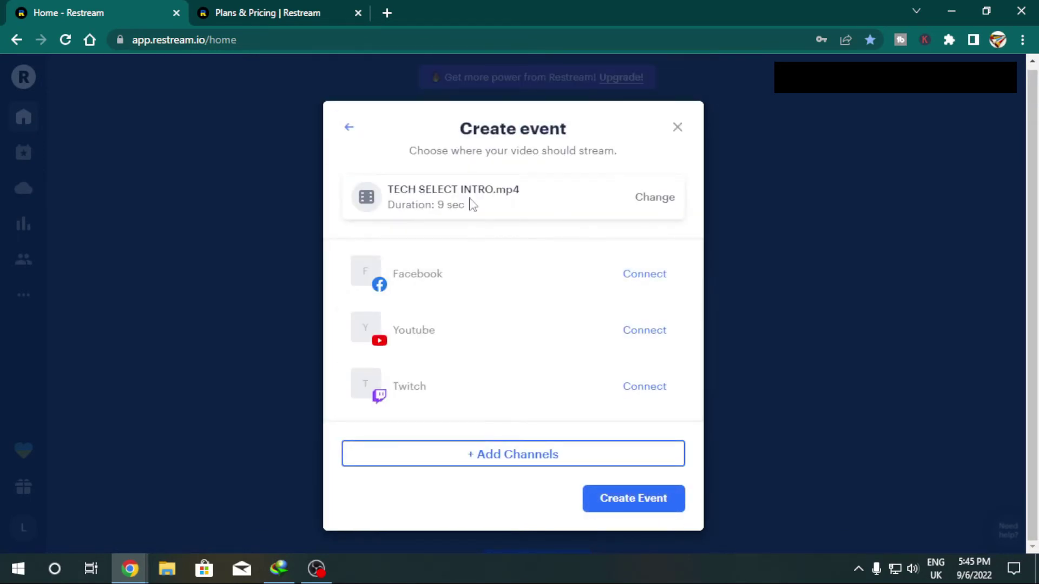
- Start a YouTube connection, back out, and request Create Event with no channels
left_click(628, 330)
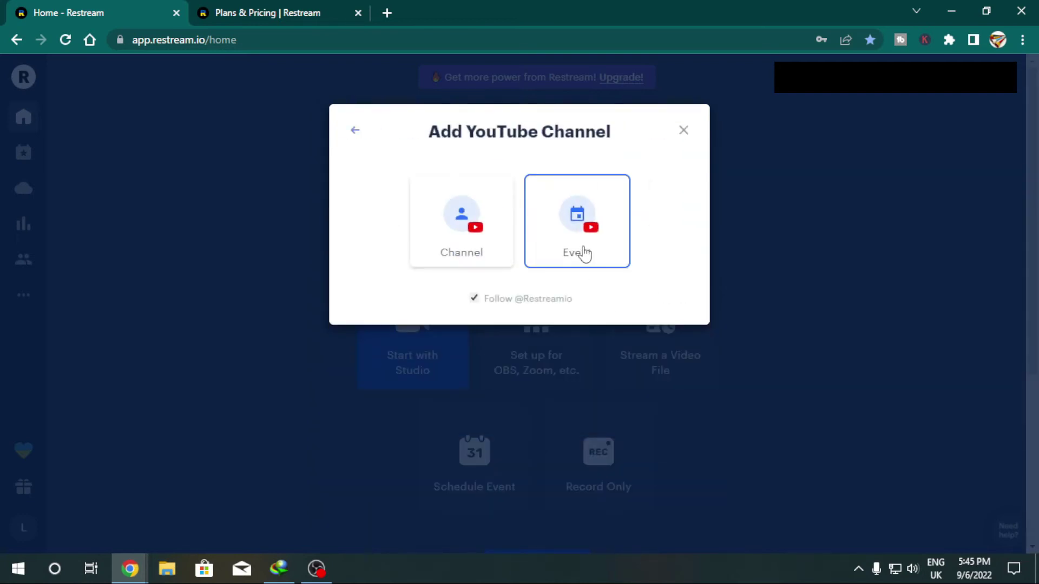
left_click(354, 131)
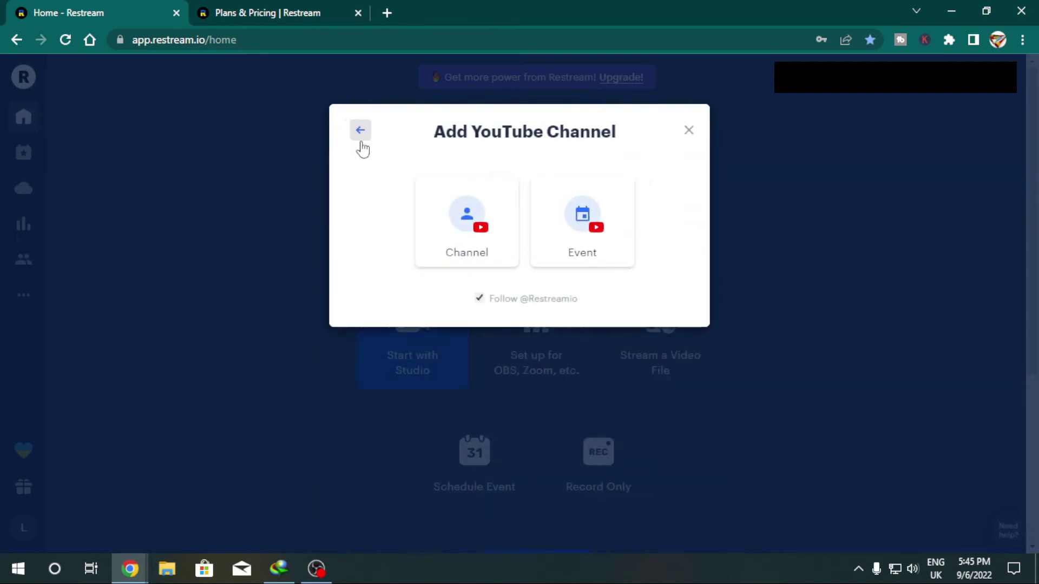
left_click(634, 498)
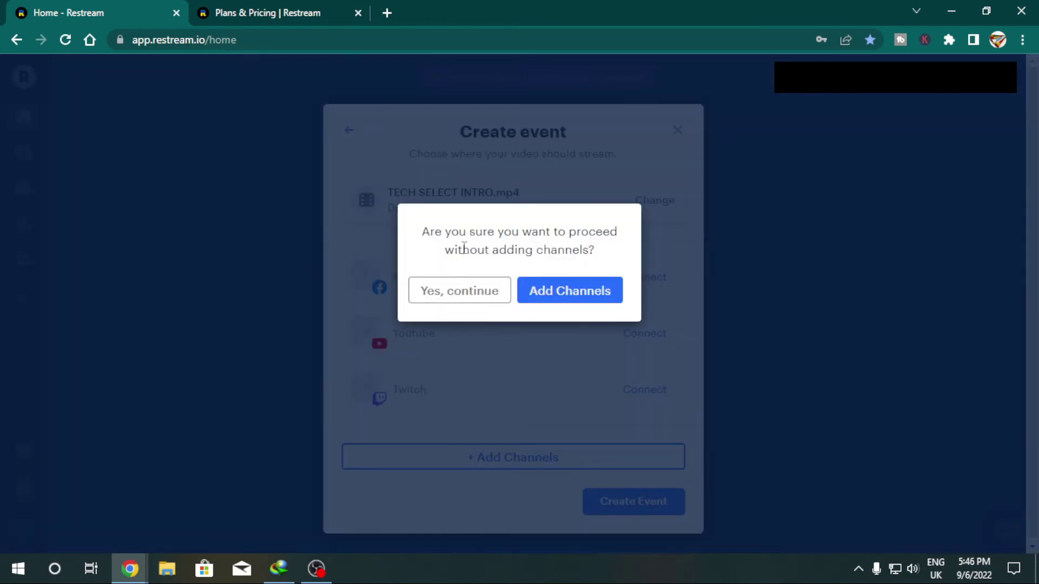
- Confirm creating the event without channels and review the last session's zero-viewer analytics
left_click(453, 293)
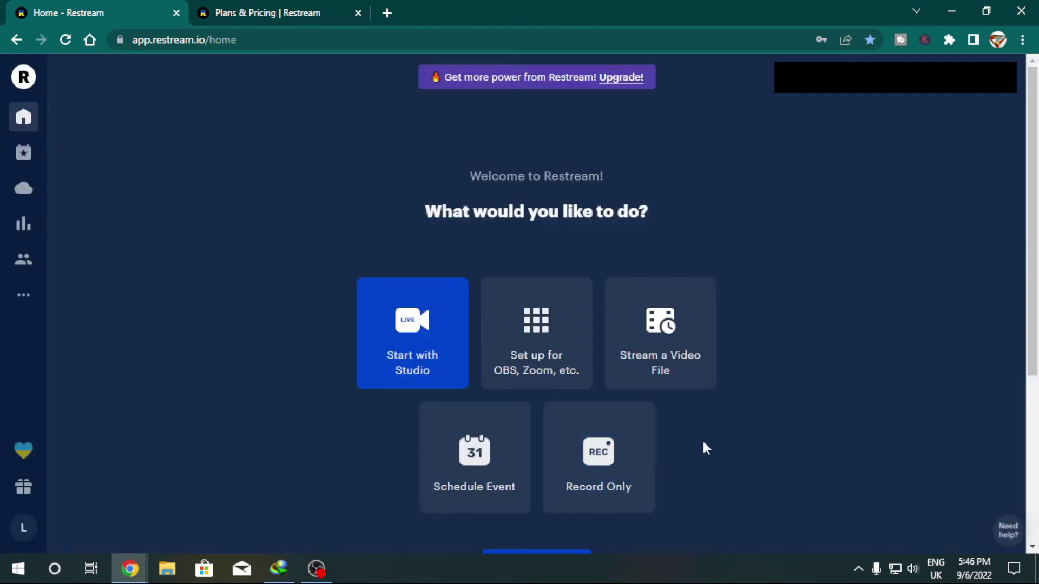
scroll(725, 449, "down", 5)
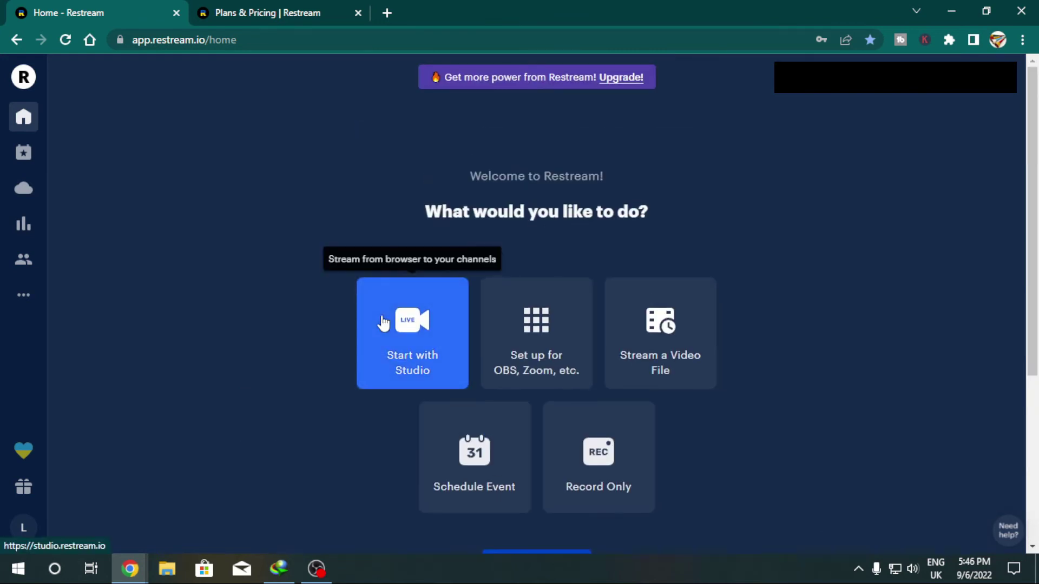
scroll(287, 232, "down", 8)
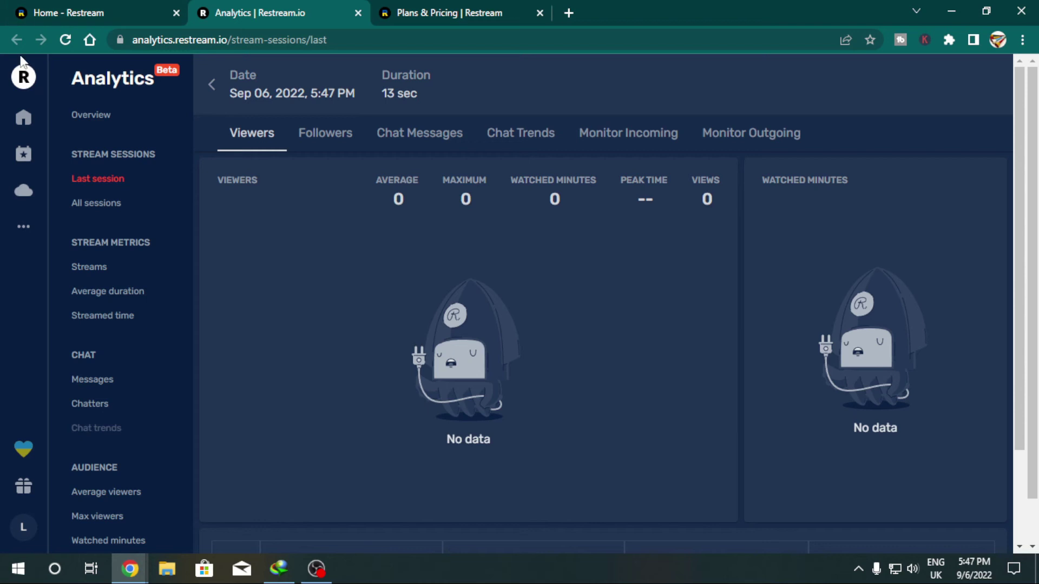
- Return the analytics tab to Restream's home page and close the Plans & Pricing tab
left_click(22, 86)
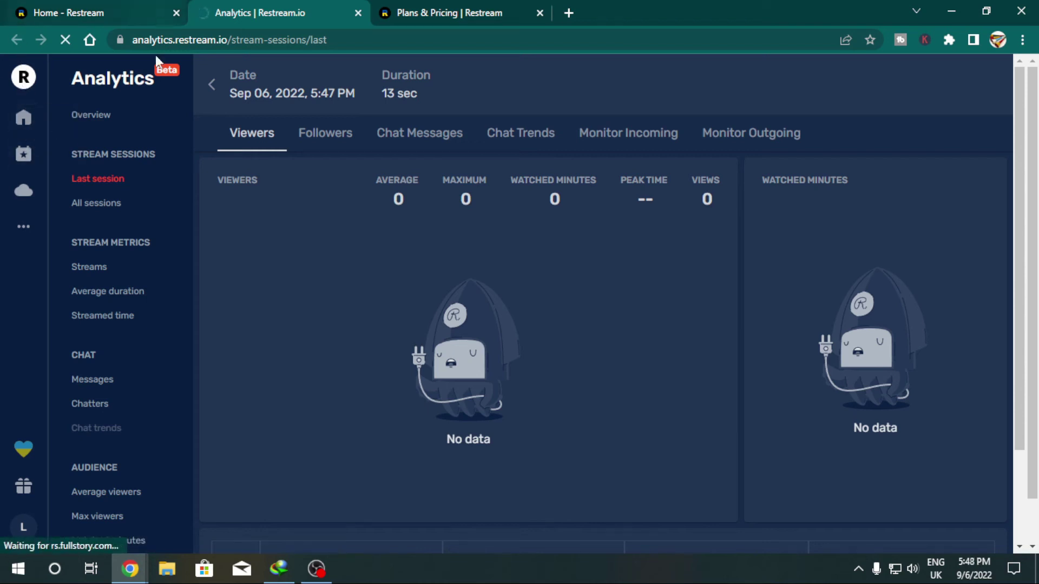
left_click(452, 8)
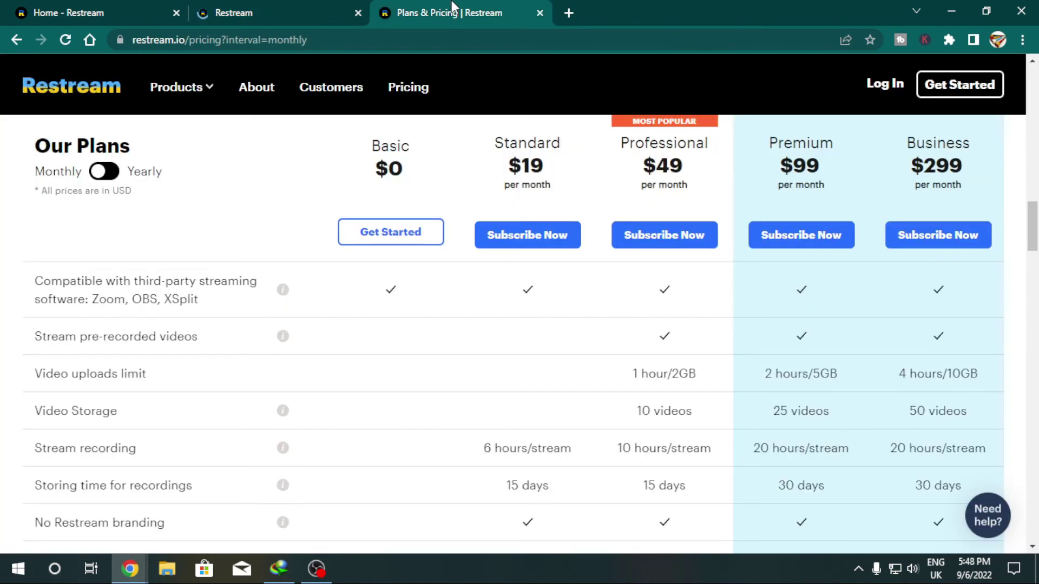
left_click(541, 11)
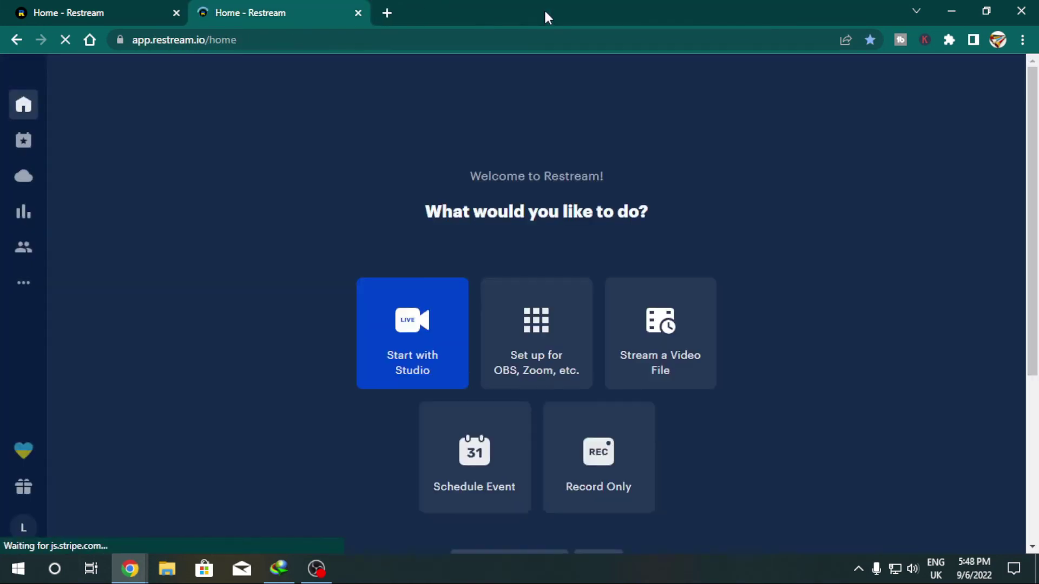
scroll(708, 179, "down", 4)
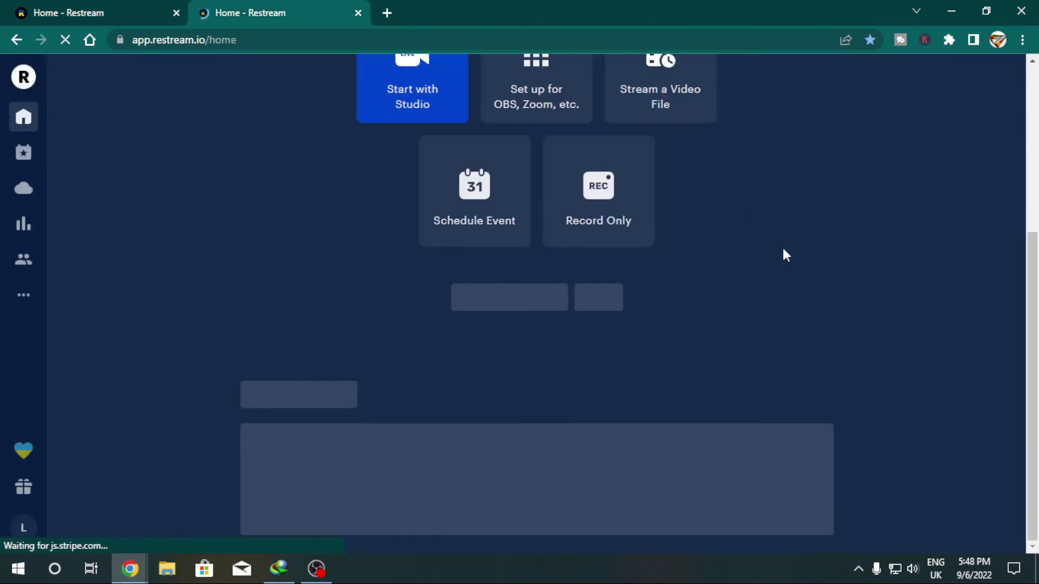